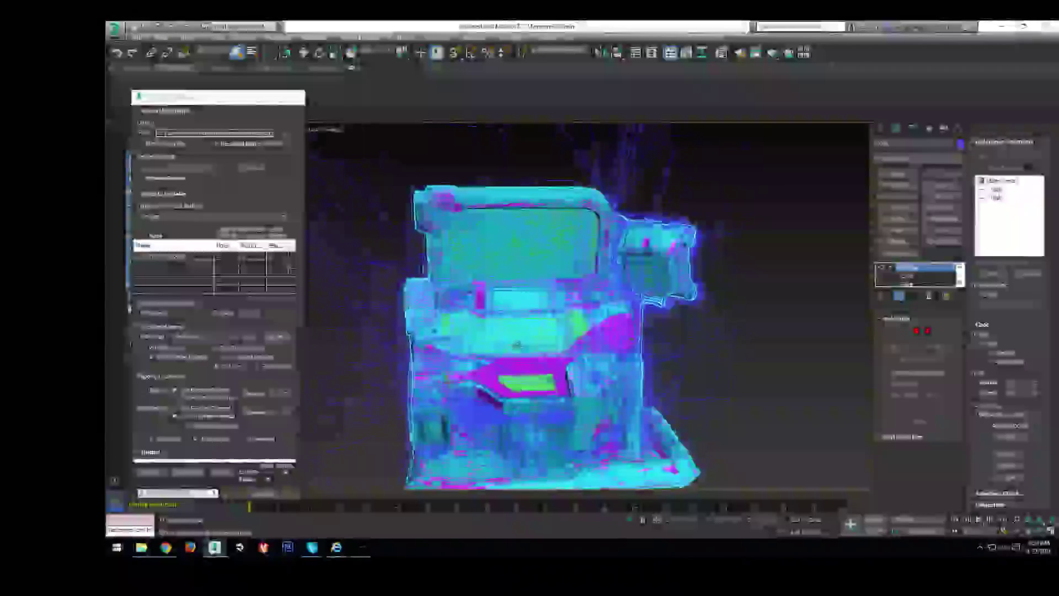
# Step: Examine the distorted projection cage around the low-poly console model from several angles
pyautogui.scroll(-2, 510, 341)
pyautogui.scroll(2, 523, 337)
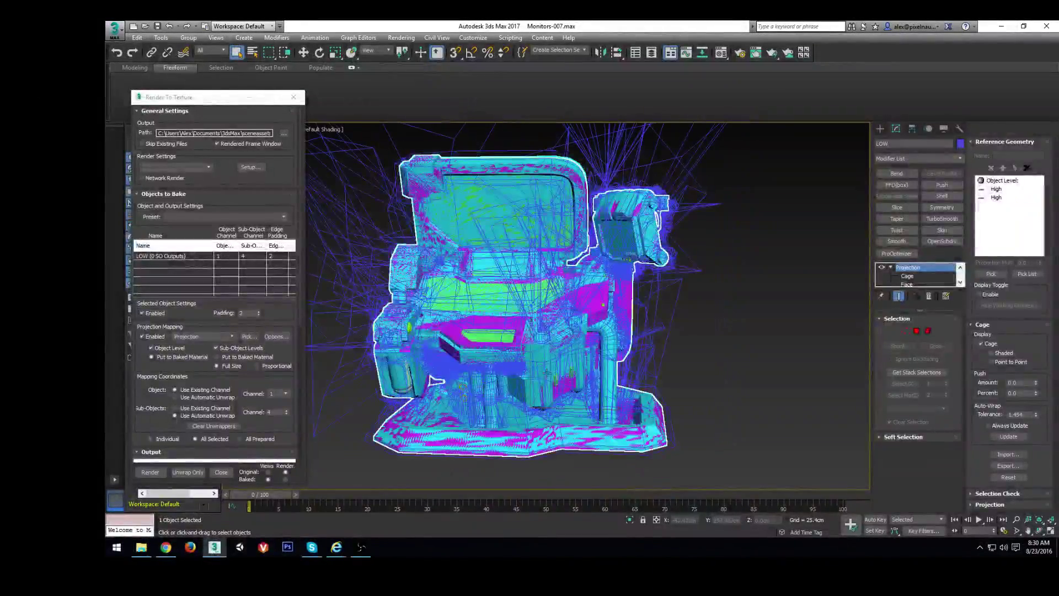
pyautogui.scroll(-3, 443, 255)
pyautogui.keyDown('alt'); pyautogui.moveTo(444, 254); pyautogui.dragTo(512, 316, button='middle'); pyautogui.keyUp('alt')
pyautogui.scroll(3, 512, 303)
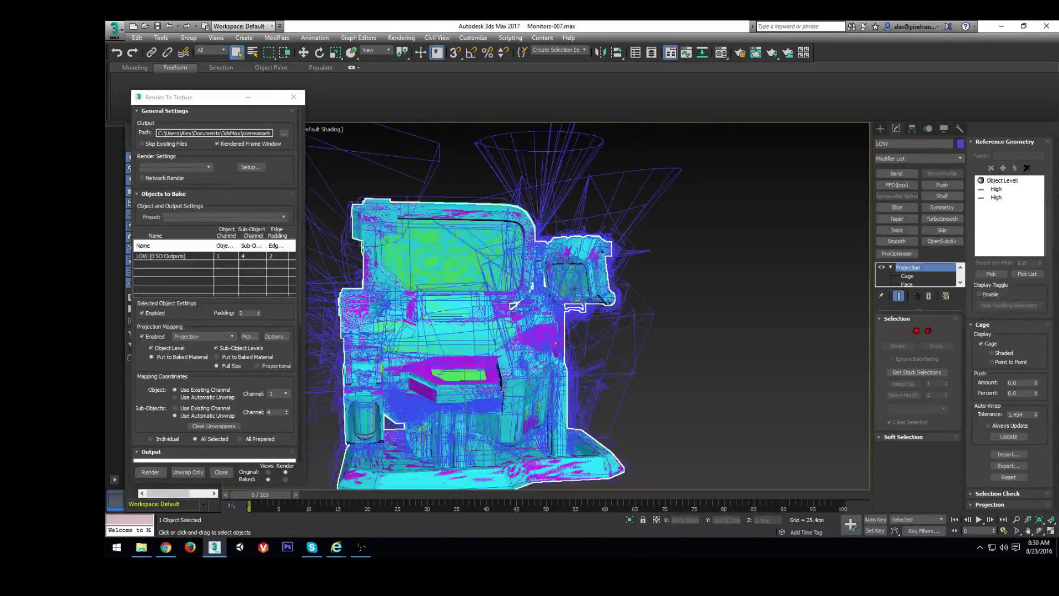
pyautogui.keyDown('alt'); pyautogui.moveTo(536, 280); pyautogui.dragTo(679, 325, button='middle'); pyautogui.keyUp('alt')
pyautogui.scroll(2, 584, 325)
pyautogui.keyDown('alt'); pyautogui.moveTo(510, 309); pyautogui.dragTo(565, 415, button='middle'); pyautogui.keyUp('alt')
pyautogui.scroll(-10, 588, 306)
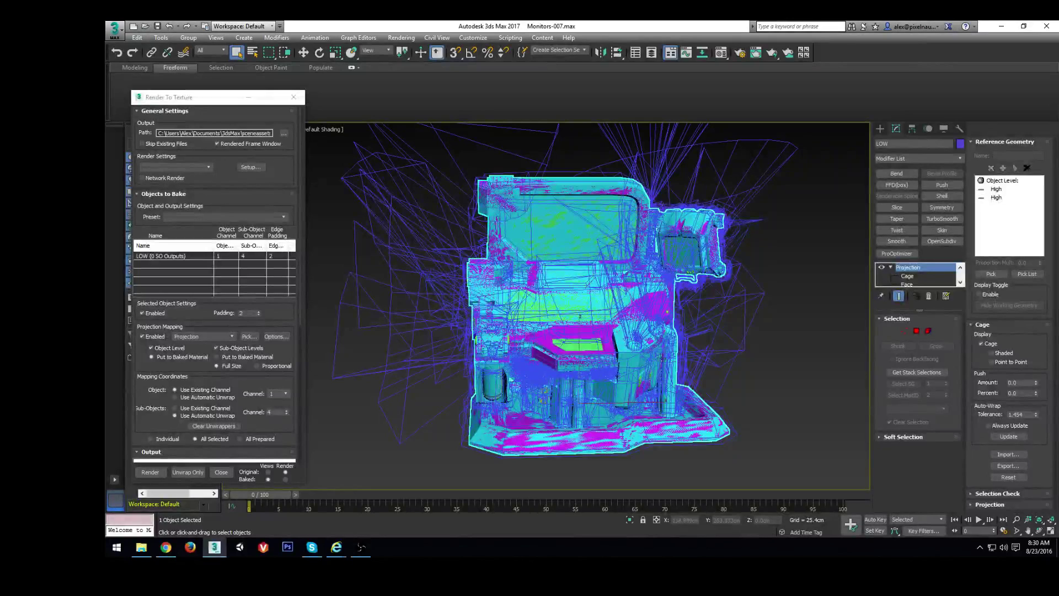
pyautogui.keyDown('alt'); pyautogui.moveTo(462, 285); pyautogui.dragTo(683, 330, button='middle'); pyautogui.keyUp('alt')
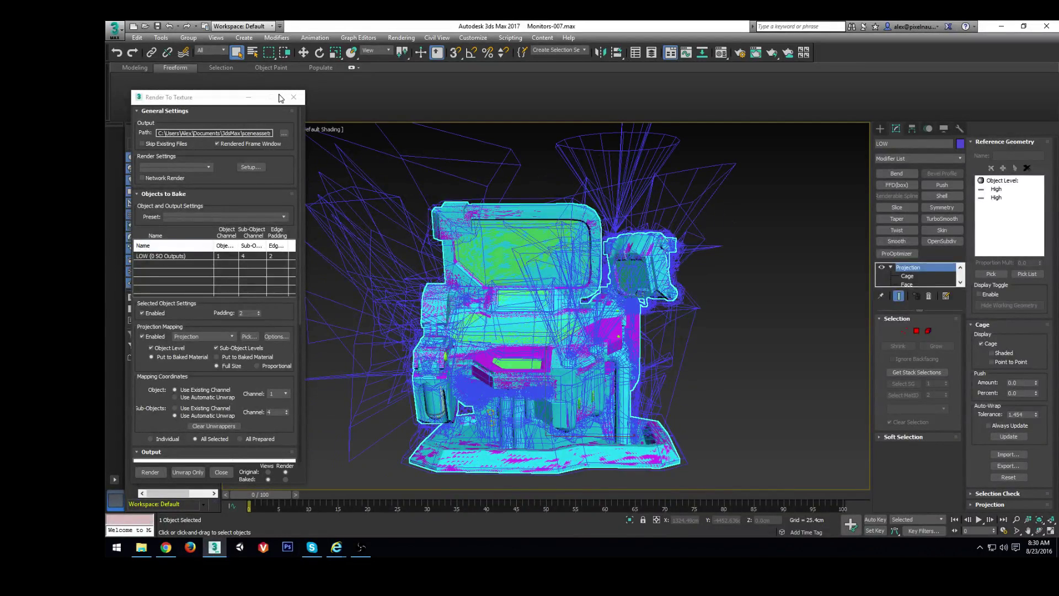
# Step: Move the Render To Texture dialog clear of the object list and reset the LOW object's projection cage
pyautogui.moveTo(214, 100); pyautogui.dragTo(299, 97)
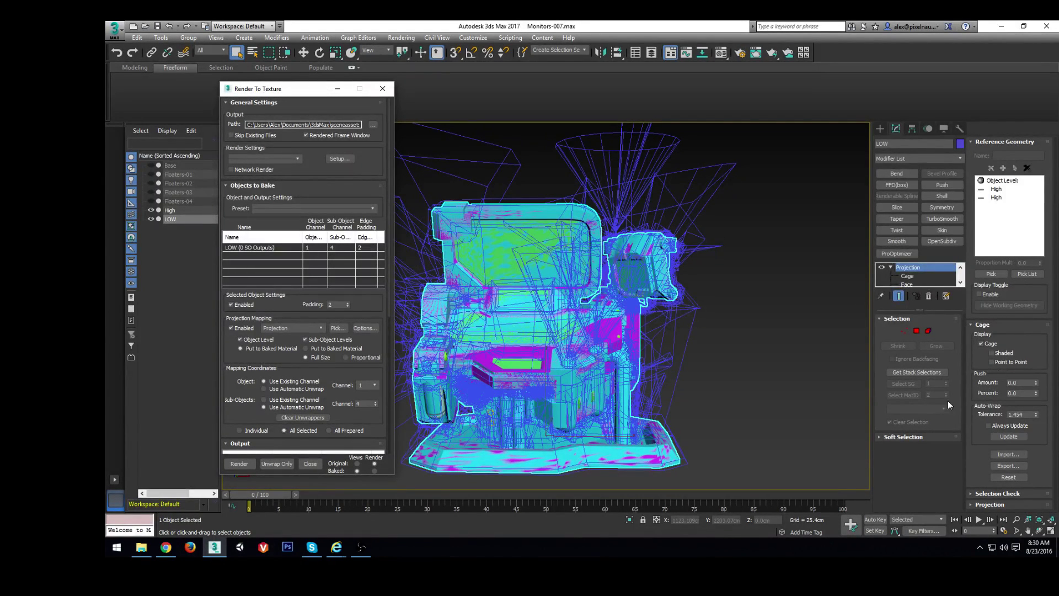
pyautogui.click(907, 276)
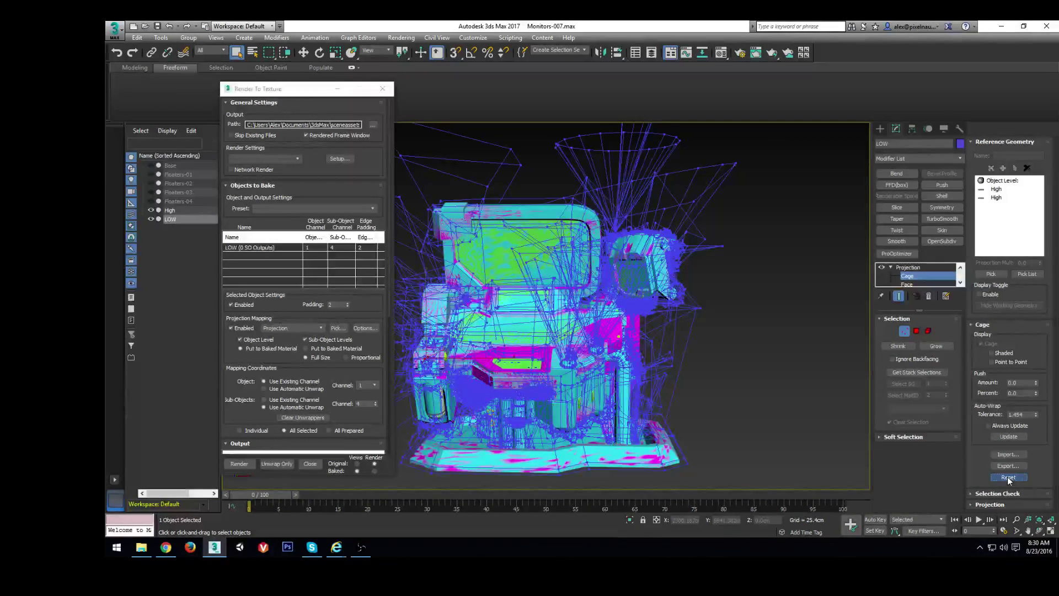
pyautogui.click(927, 277)
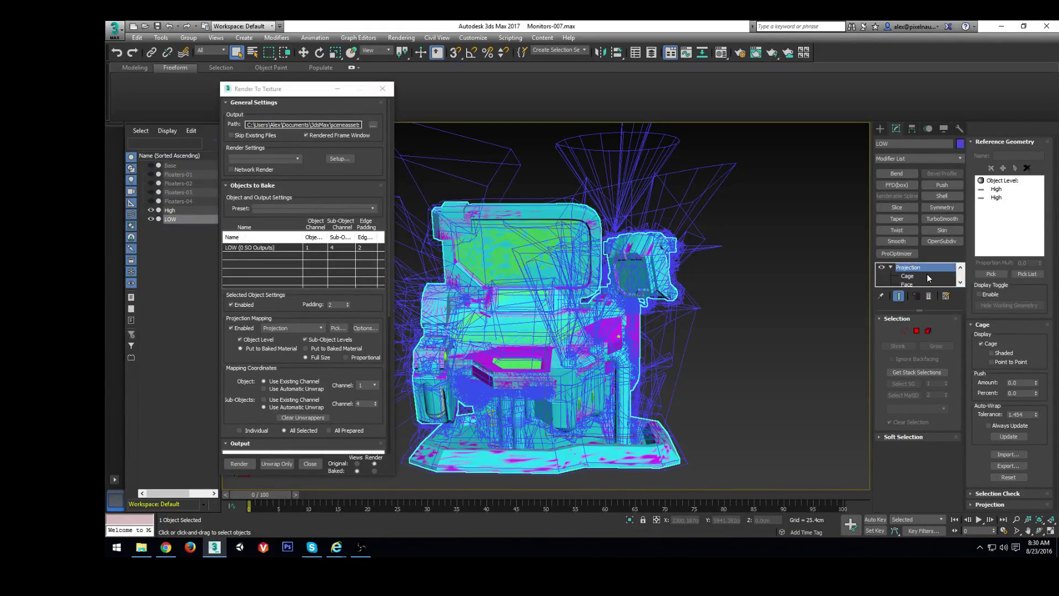
pyautogui.click(1008, 477)
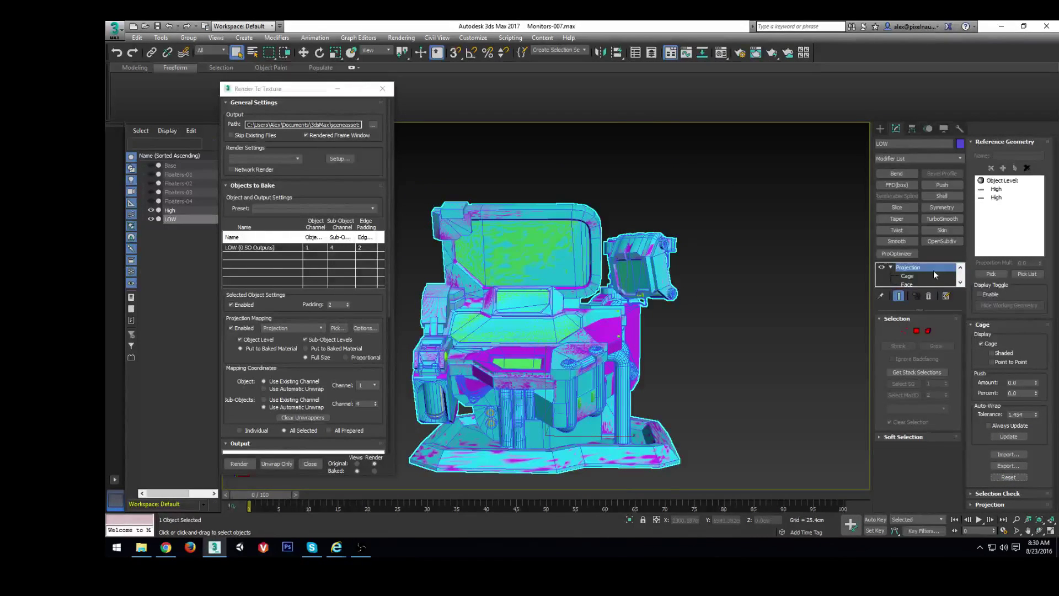
# Step: Try pushing the whole projection cage outward around the console, then reset the cage
pyautogui.scroll(2, 586, 362)
pyautogui.keyDown('alt'); pyautogui.moveTo(587, 361); pyautogui.dragTo(568, 346, button='middle'); pyautogui.keyUp('alt')
pyautogui.scroll(2, 589, 346)
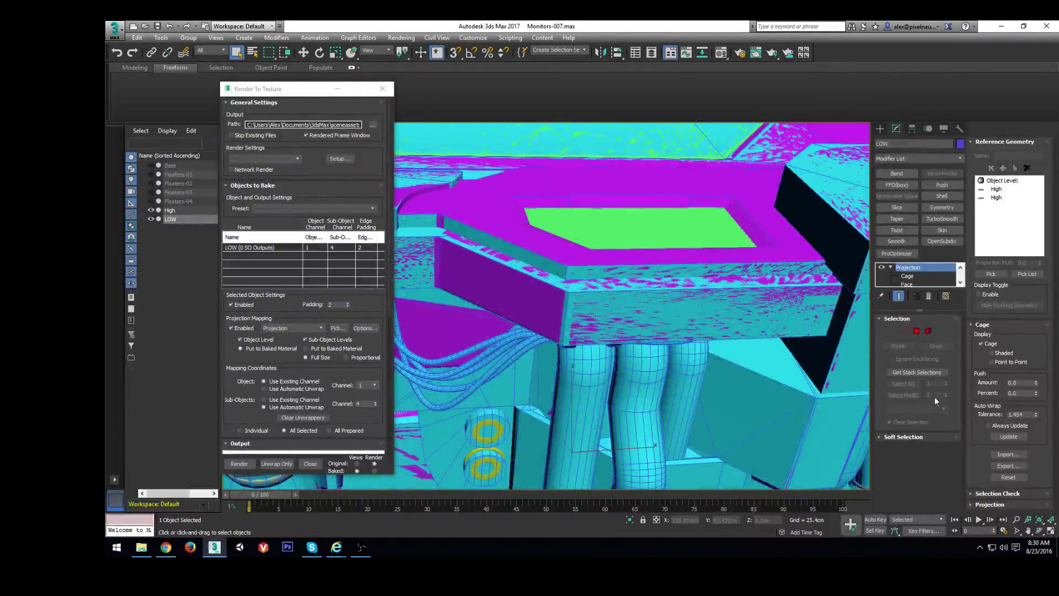
pyautogui.click(903, 372)
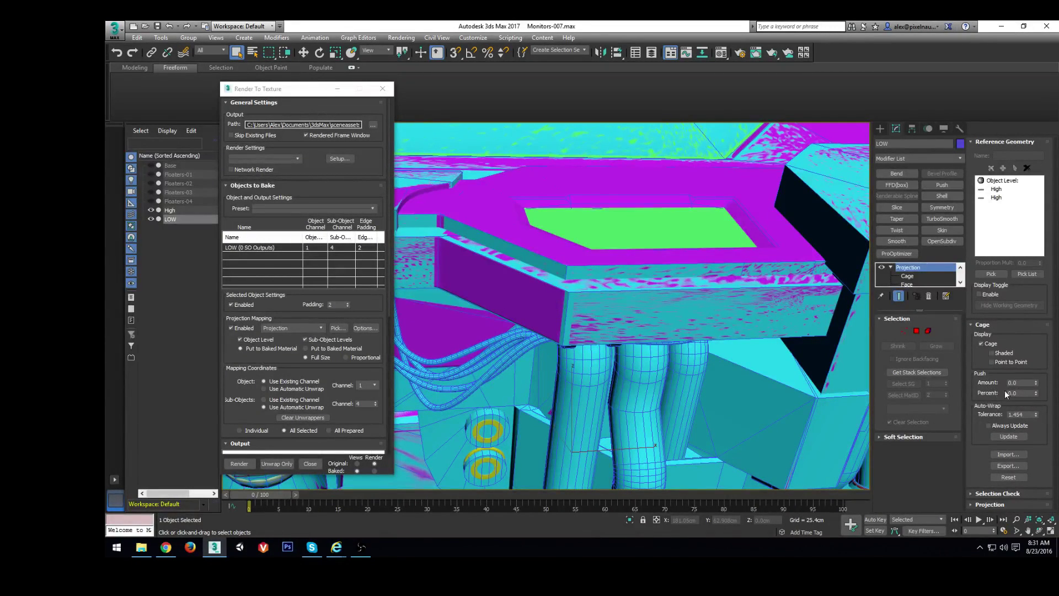
pyautogui.scroll(-3, 682, 358)
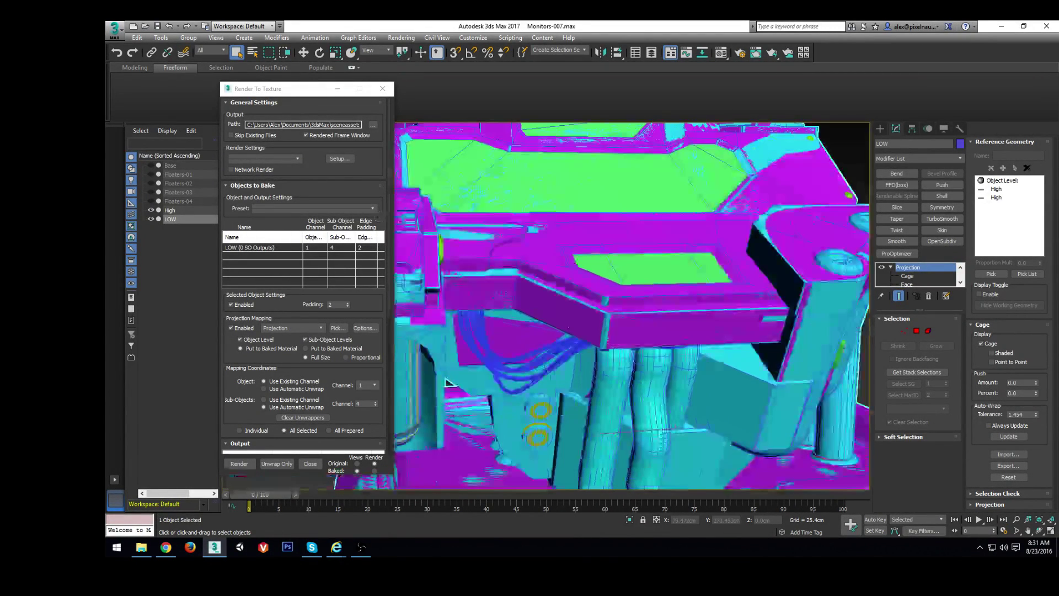
pyautogui.moveTo(1036, 362); pyautogui.dragTo(683, 386)
pyautogui.keyDown('alt'); pyautogui.moveTo(684, 386); pyautogui.dragTo(664, 351, button='middle'); pyautogui.keyUp('alt')
pyautogui.moveTo(411, 465)
pyautogui.keyDown('alt'); pyautogui.mouseDown(button='middle')
pyautogui.moveTo(488, 471)
pyautogui.moveTo(482, 435)
pyautogui.moveTo(397, 477)
pyautogui.mouseUp(button='middle'); pyautogui.keyUp('alt')
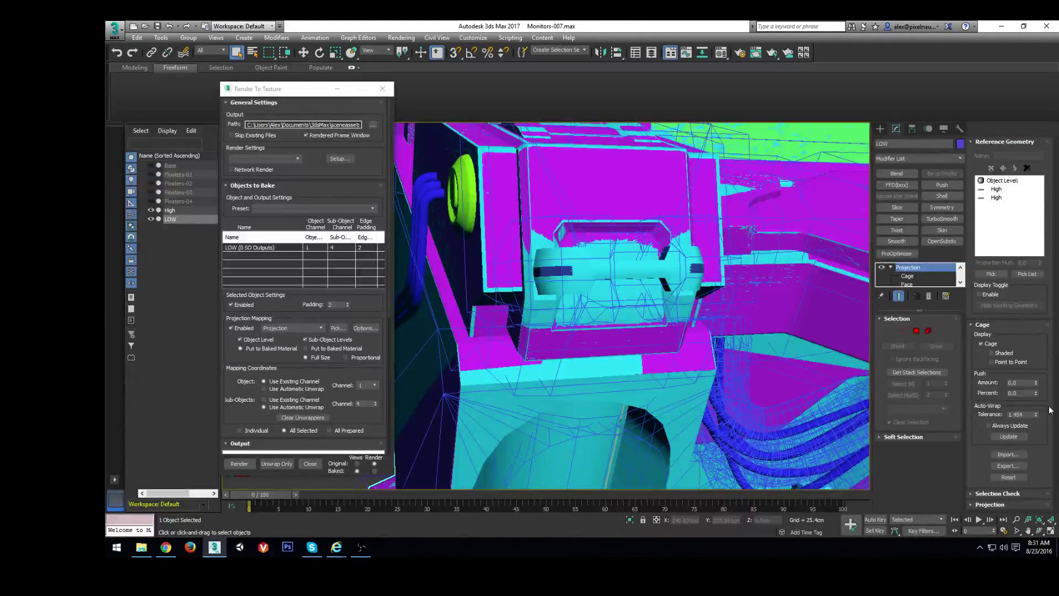
pyautogui.click(1009, 477)
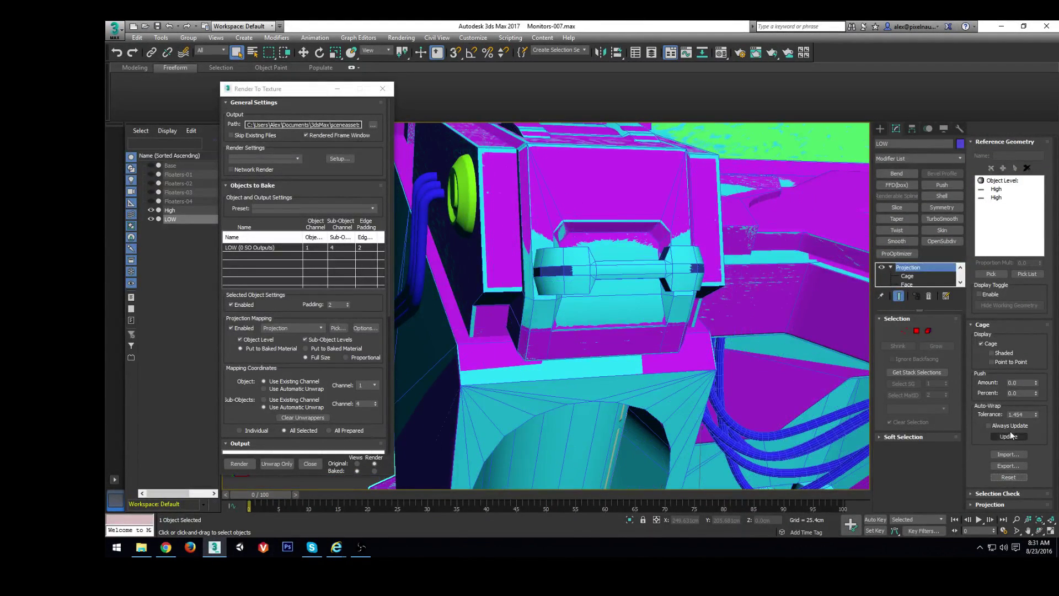
# Step: Push the whole cage slightly outward from the low-poly surface and check its fit around the side panel and hanging cables
pyautogui.moveTo(1037, 386); pyautogui.dragTo(1035, 374)
pyautogui.keyDown('alt'); pyautogui.moveTo(581, 320); pyautogui.dragTo(633, 339, button='middle'); pyautogui.keyUp('alt')
pyautogui.keyDown('alt'); pyautogui.moveTo(509, 257); pyautogui.dragTo(761, 301, button='middle'); pyautogui.keyUp('alt')
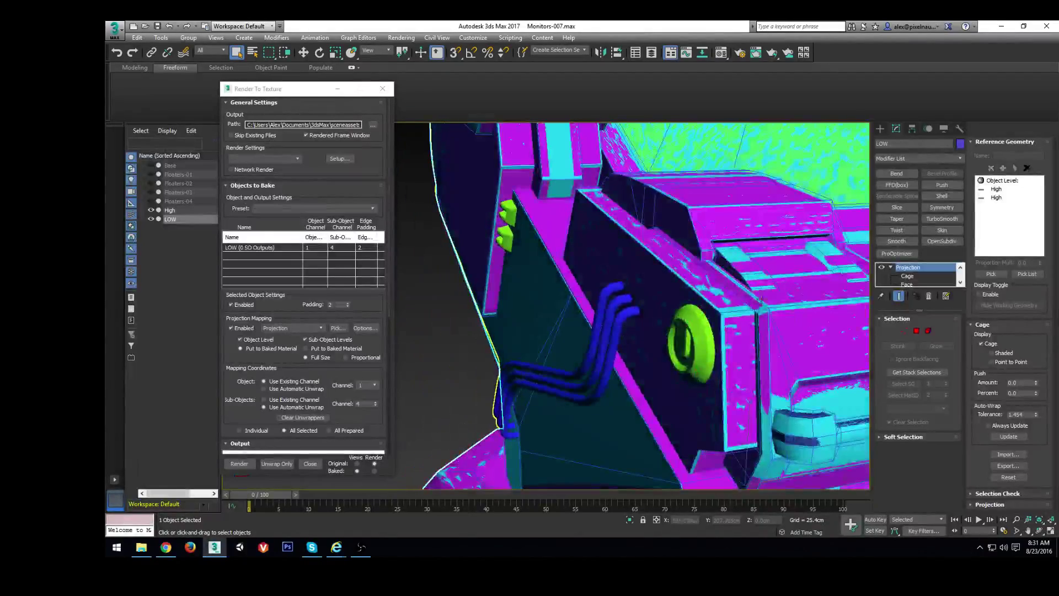
pyautogui.keyDown('alt'); pyautogui.moveTo(708, 340); pyautogui.dragTo(700, 286, button='middle'); pyautogui.keyUp('alt')
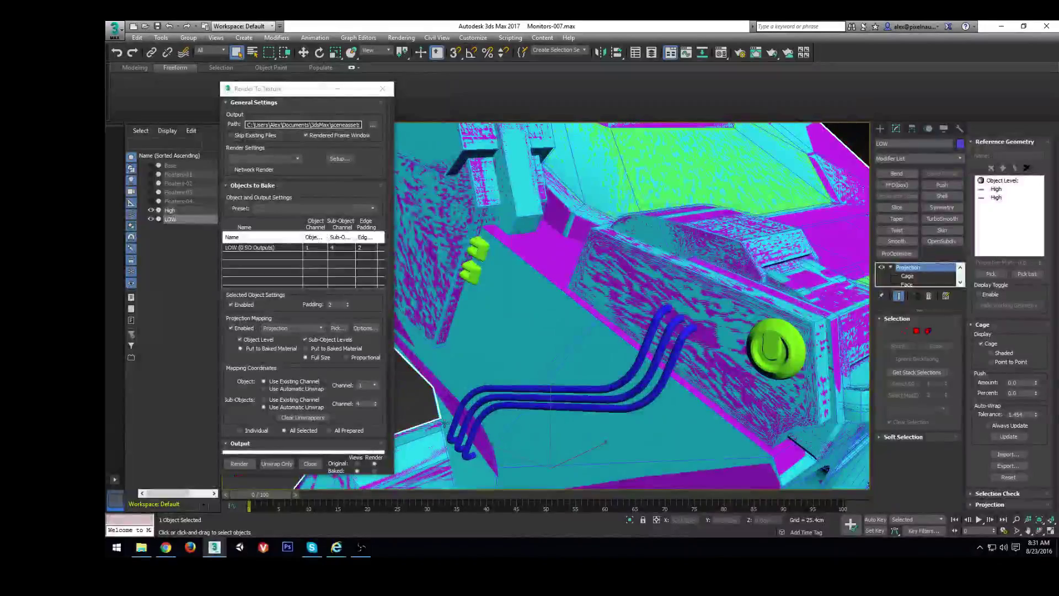
pyautogui.keyDown('alt'); pyautogui.moveTo(700, 286); pyautogui.dragTo(662, 330, button='middle'); pyautogui.keyUp('alt')
pyautogui.scroll(3, 546, 331)
pyautogui.moveTo(546, 331); pyautogui.dragTo(645, 314, button='middle')
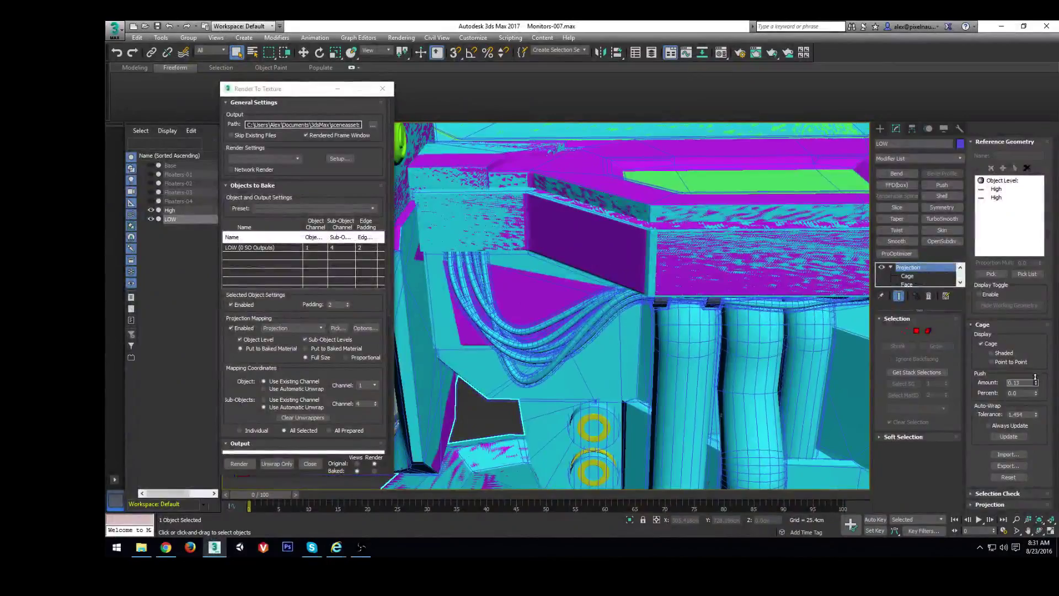
pyautogui.keyDown('alt'); pyautogui.moveTo(757, 352); pyautogui.dragTo(592, 265, button='middle'); pyautogui.keyUp('alt')
pyautogui.scroll(-5, 592, 265)
pyautogui.keyDown('alt'); pyautogui.moveTo(717, 325); pyautogui.dragTo(656, 329, button='middle'); pyautogui.keyUp('alt')
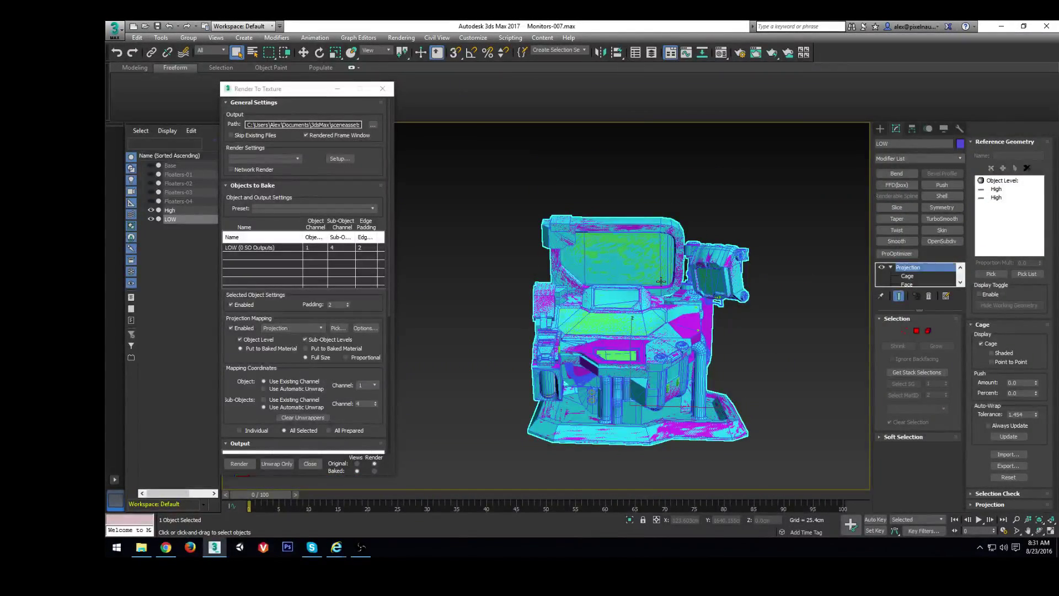
pyautogui.scroll(4, 660, 281)
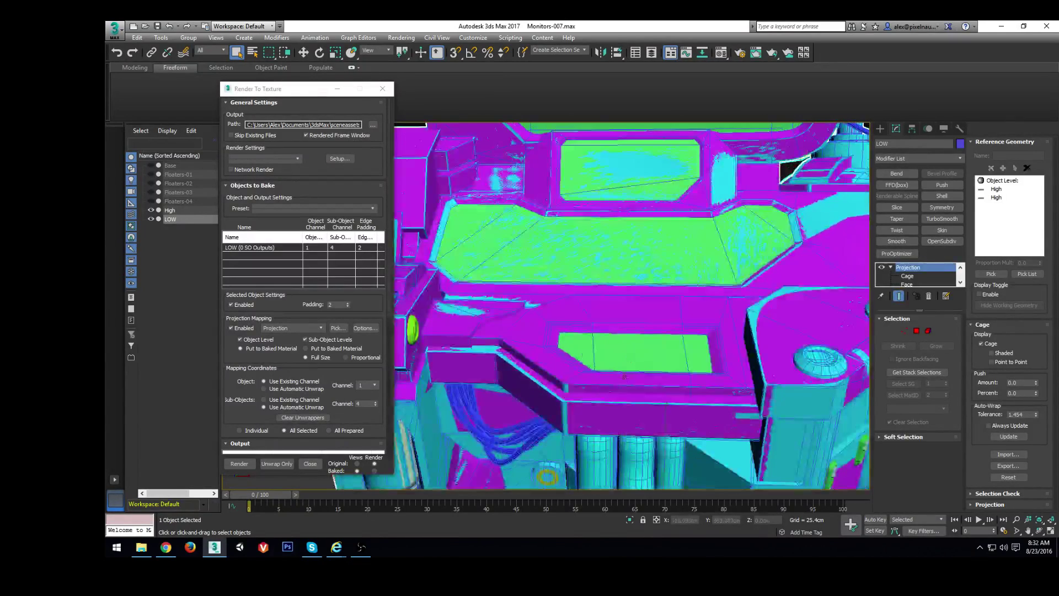
pyautogui.scroll(4, 706, 321)
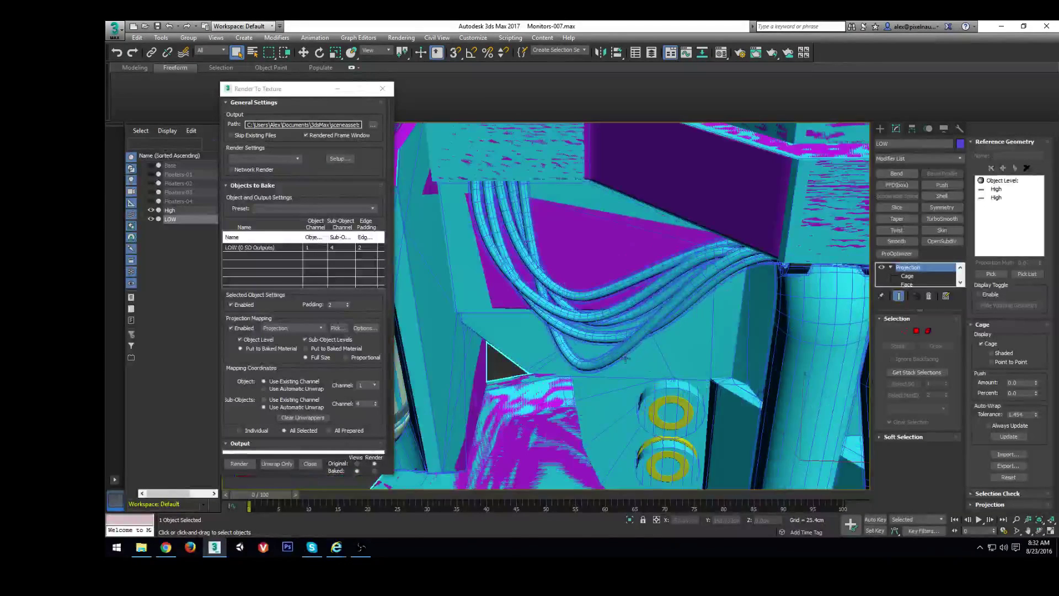
pyautogui.keyDown('alt'); pyautogui.moveTo(552, 339); pyautogui.dragTo(685, 317, button='middle'); pyautogui.keyUp('alt')
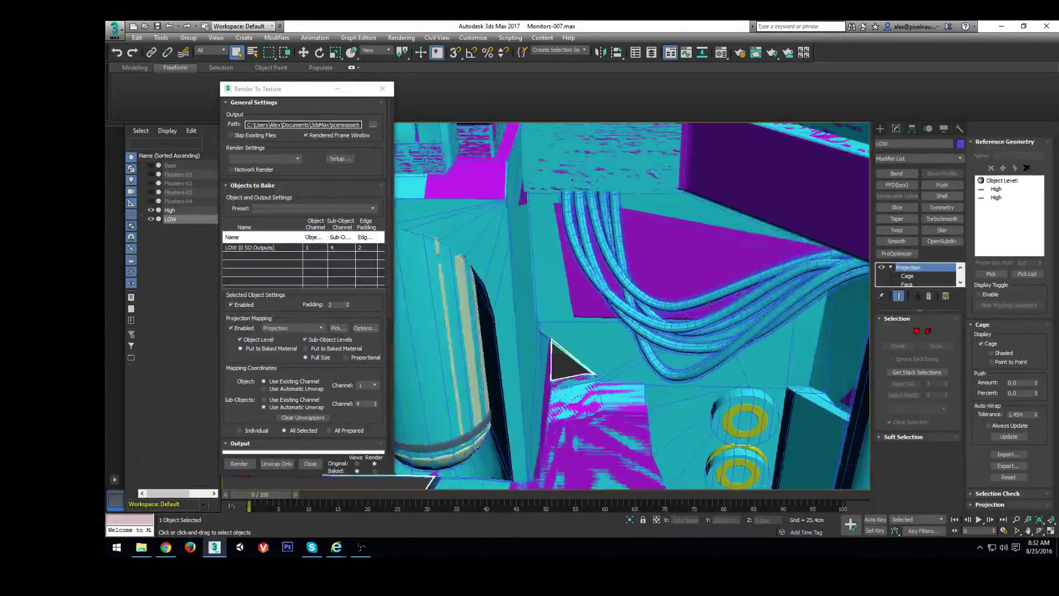
# Step: Enter the Cage sub-object level and select a cage vertex on the hanging cables with the Move tool
pyautogui.click(905, 275)
pyautogui.keyDown('alt'); pyautogui.moveTo(548, 300); pyautogui.dragTo(546, 295, button='middle'); pyautogui.keyUp('alt')
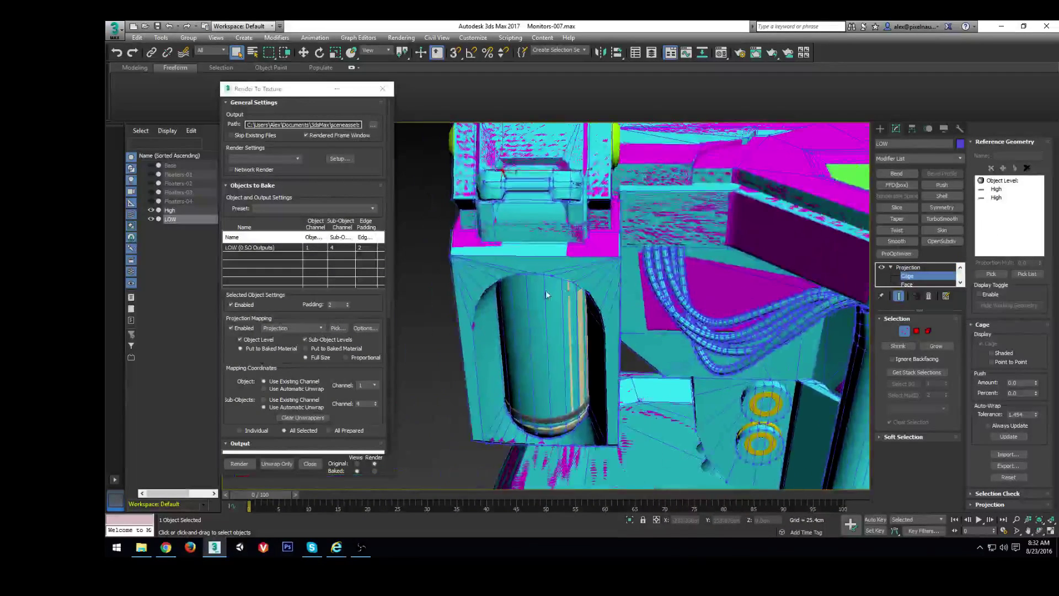
pyautogui.scroll(3, 545, 295)
pyautogui.moveTo(828, 263); pyautogui.dragTo(624, 322, button='middle')
pyautogui.scroll(3, 624, 322)
pyautogui.moveTo(534, 373); pyautogui.dragTo(631, 317, button='middle')
pyautogui.scroll(3, 546, 359)
pyautogui.press('w')
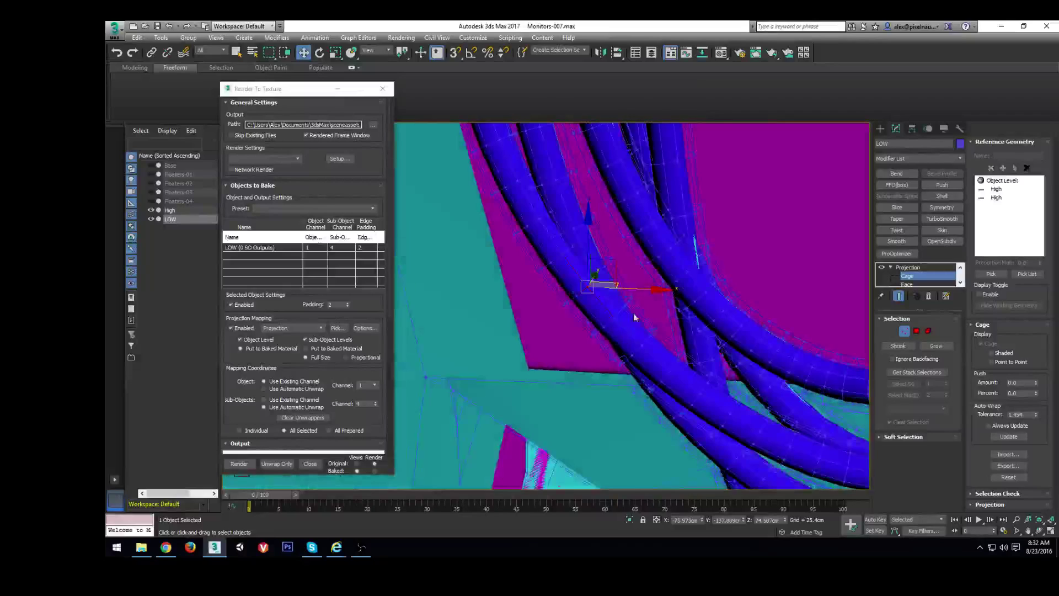
# Step: Switch to Element selection and select the small handle on the front of the side box
pyautogui.click(928, 332)
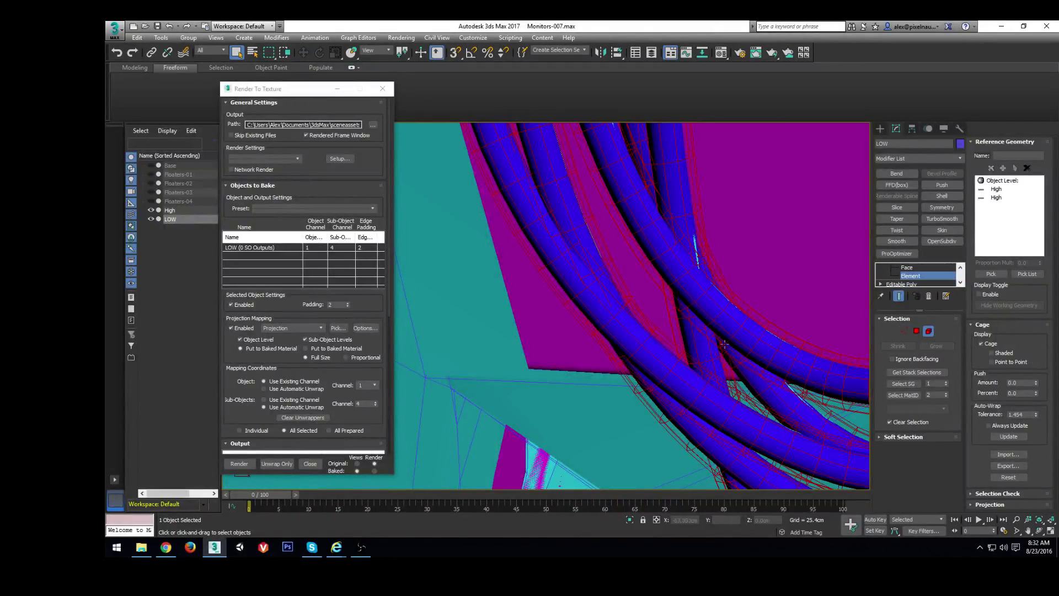
pyautogui.scroll(-8, 581, 302)
pyautogui.moveTo(634, 339); pyautogui.dragTo(629, 340, button='middle')
pyautogui.scroll(10, 629, 337)
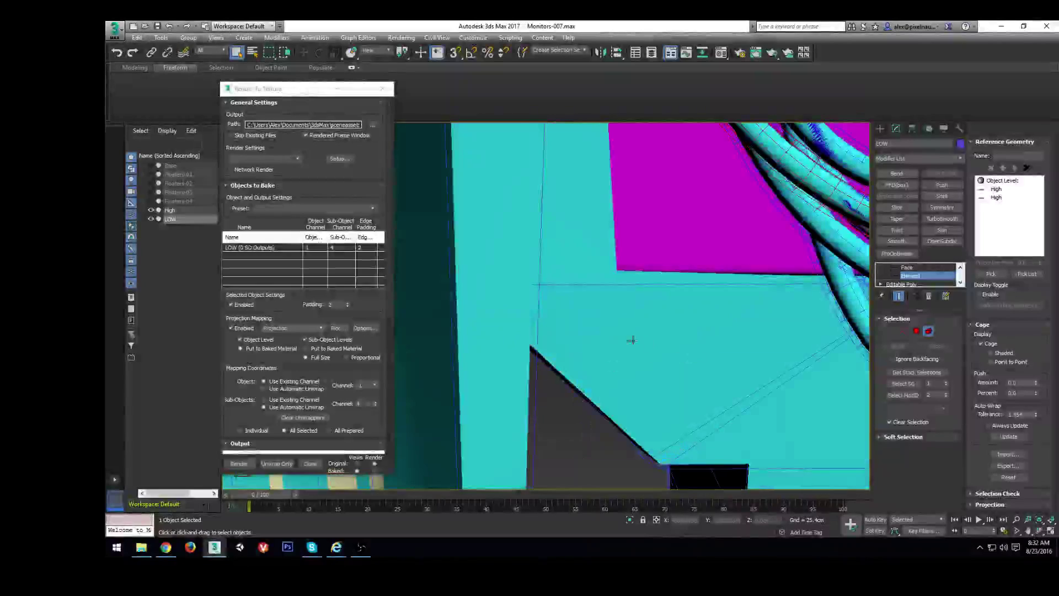
pyautogui.scroll(-1, 631, 335)
pyautogui.moveTo(543, 193); pyautogui.dragTo(605, 301, button='middle')
pyautogui.click(606, 300)
# Step: Carry the handle's element selection over to its cage vertices
pyautogui.keyDown('alt'); pyautogui.moveTo(560, 176); pyautogui.dragTo(326, 272, button='middle'); pyautogui.keyUp('alt')
pyautogui.scroll(-2, 601, 358)
pyautogui.moveTo(497, 309); pyautogui.dragTo(888, 296, button='middle')
pyautogui.scroll(-7, 650, 375)
pyautogui.scroll(4, 690, 381)
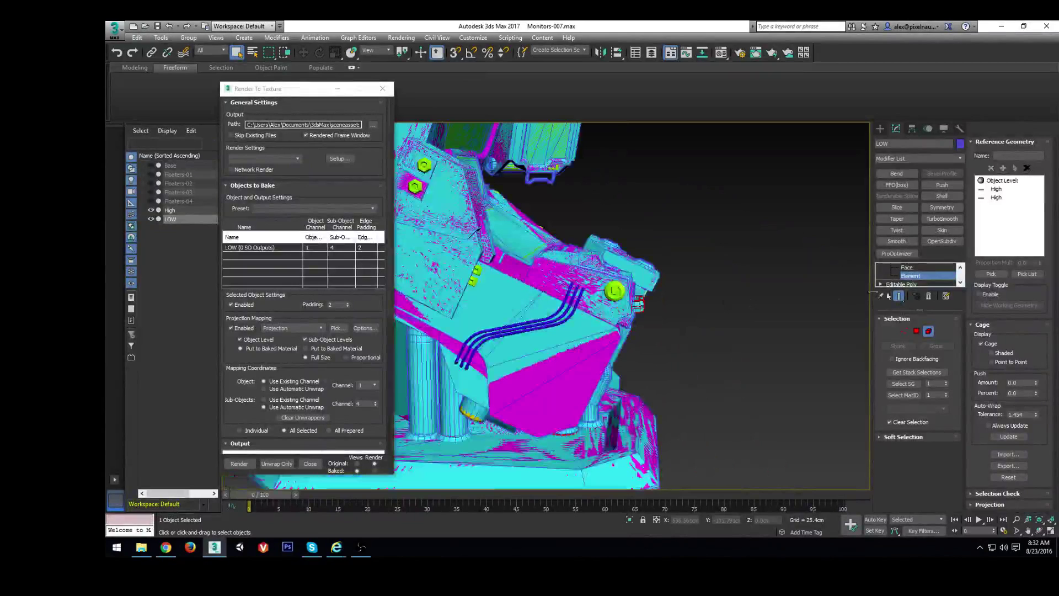
pyautogui.click(905, 331)
pyautogui.press('w')
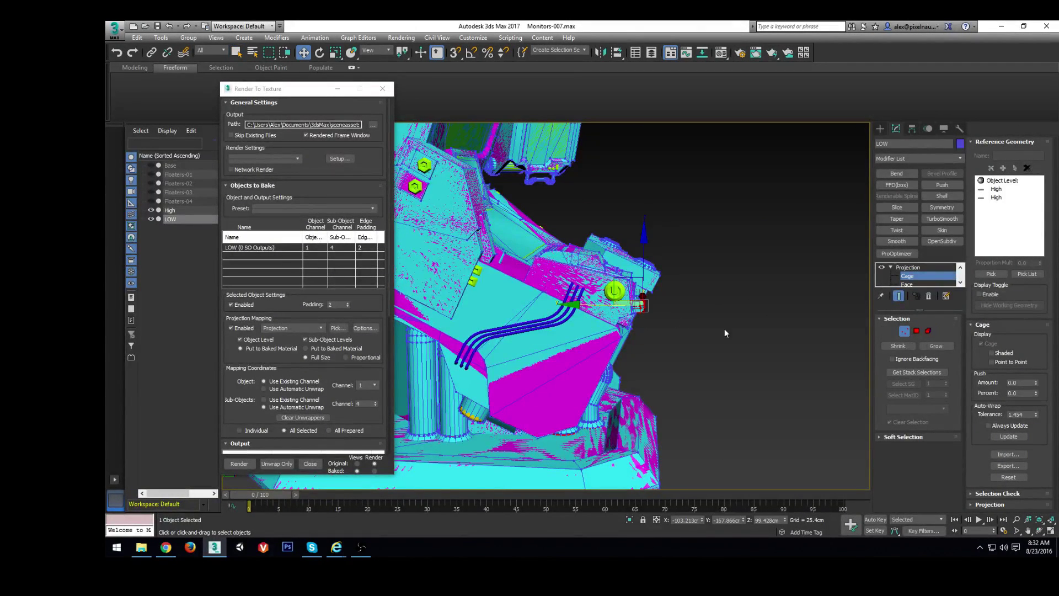
pyautogui.scroll(4, 701, 323)
pyautogui.keyDown('alt'); pyautogui.moveTo(701, 324); pyautogui.dragTo(473, 285, button='middle'); pyautogui.keyUp('alt')
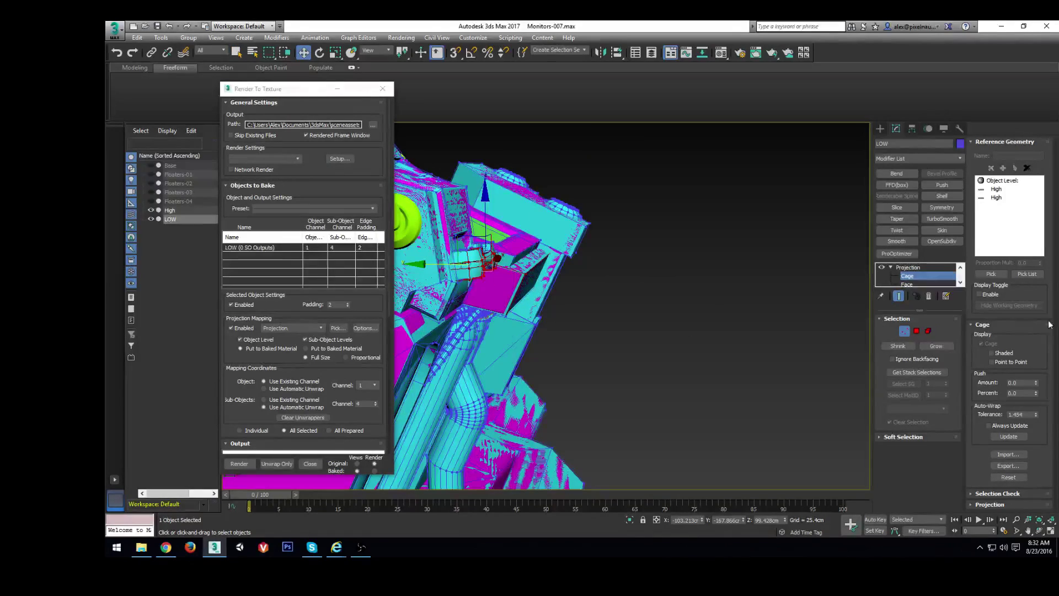
pyautogui.click(928, 331)
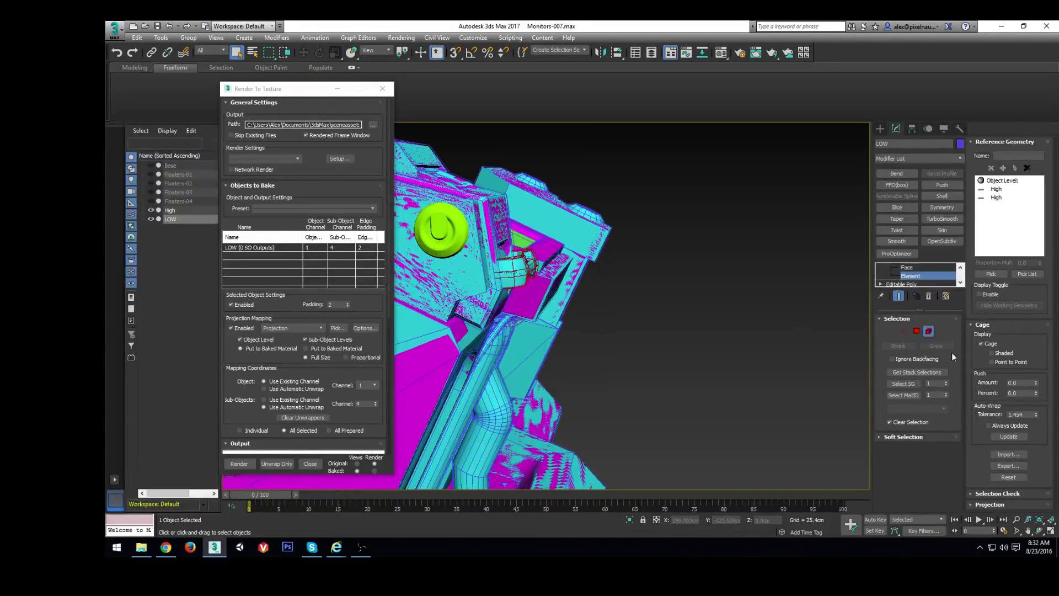
pyautogui.click(903, 331)
# Step: Try moving the handle's cage vertices, then undo the move
pyautogui.keyDown('alt'); pyautogui.moveTo(513, 336); pyautogui.dragTo(579, 297, button='middle'); pyautogui.keyUp('alt')
pyautogui.press('w')
pyautogui.moveTo(565, 273); pyautogui.dragTo(684, 231)
pyautogui.hotkey('ctrl', 'z')
# Step: Tighten the cage around the handle by adjusting the push amount of its selected vertices
pyautogui.keyDown('alt'); pyautogui.moveTo(589, 305); pyautogui.dragTo(630, 309, button='middle'); pyautogui.keyUp('alt')
pyautogui.scroll(3, 587, 320)
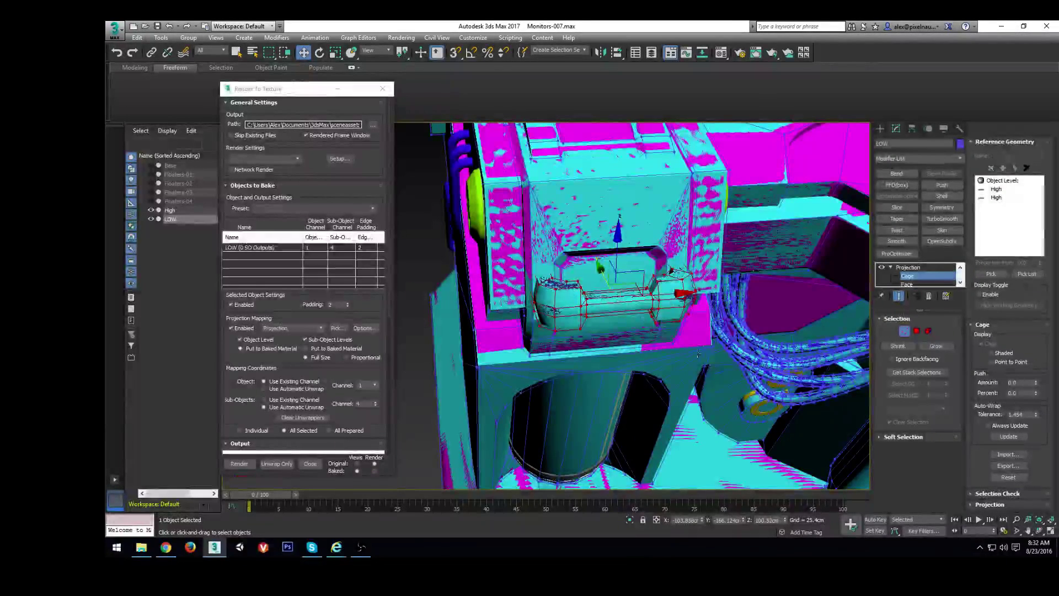
pyautogui.moveTo(1036, 383); pyautogui.dragTo(995, 388)
# Step: Switch to Element selection and select all the hanging cables beneath the console
pyautogui.keyDown('alt'); pyautogui.moveTo(613, 294); pyautogui.dragTo(568, 151, button='middle'); pyautogui.keyUp('alt')
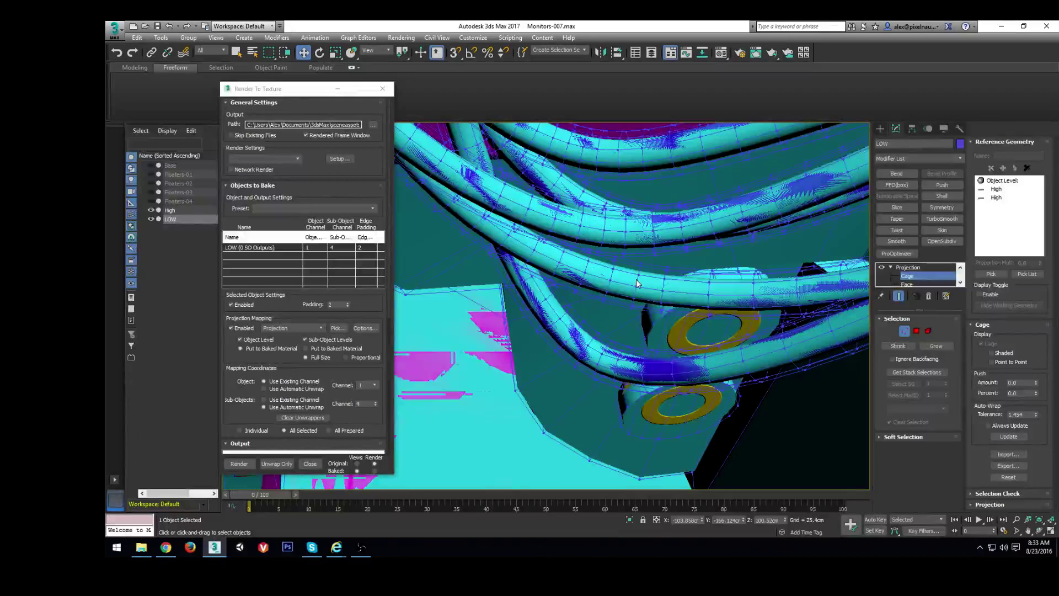
pyautogui.keyDown('alt'); pyautogui.moveTo(578, 261); pyautogui.dragTo(756, 287, button='middle'); pyautogui.keyUp('alt')
pyautogui.click(929, 332)
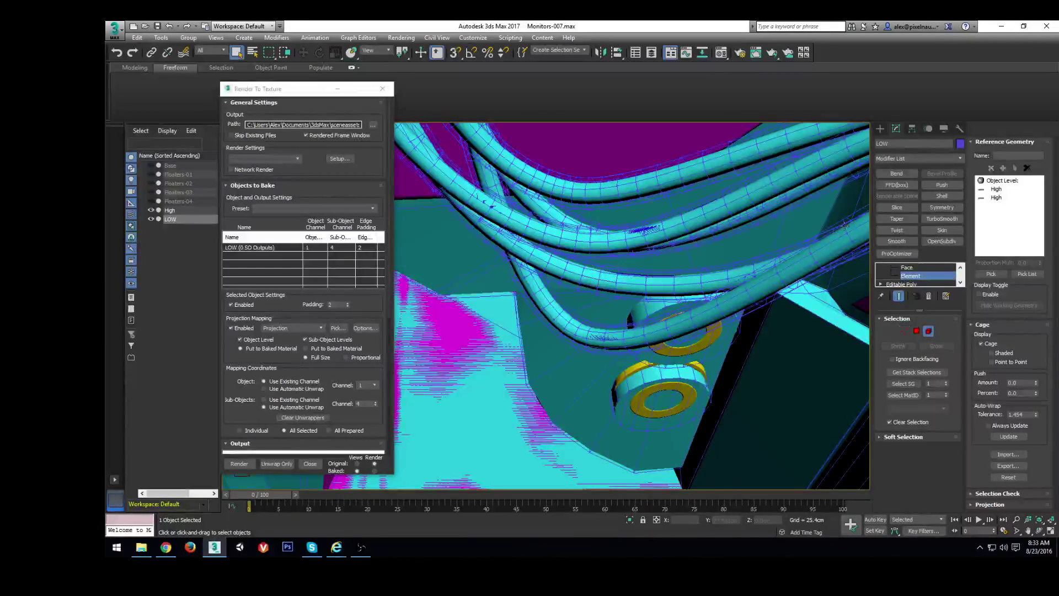
pyautogui.click(565, 271)
pyautogui.keyDown('ctrl'); pyautogui.click(546, 307); pyautogui.keyUp('ctrl')
pyautogui.keyDown('ctrl'); pyautogui.click(571, 238); pyautogui.keyUp('ctrl')
pyautogui.keyDown('ctrl'); pyautogui.click(544, 187); pyautogui.keyUp('ctrl')
pyautogui.keyDown('ctrl'); pyautogui.click(534, 207); pyautogui.keyUp('ctrl')
pyautogui.scroll(-4, 581, 234)
pyautogui.keyDown('alt'); pyautogui.moveTo(580, 234); pyautogui.dragTo(761, 174, button='middle'); pyautogui.keyUp('alt')
pyautogui.press('z')
# Step: Carry the cable selection over to the cage vertices and pull them inward with a push amount of about -0.32
pyautogui.click(902, 331)
pyautogui.moveTo(445, 267); pyautogui.dragTo(508, 283, button='middle')
pyautogui.scroll(4, 596, 289)
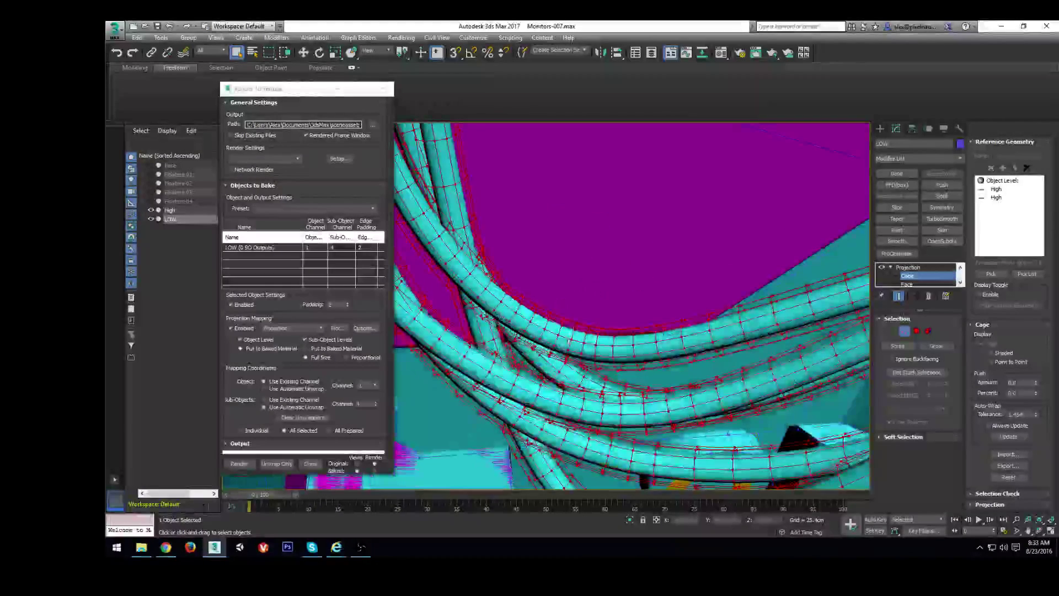
pyautogui.moveTo(596, 288); pyautogui.dragTo(624, 301, button='middle')
pyautogui.scroll(-4, 589, 337)
pyautogui.scroll(4, 578, 299)
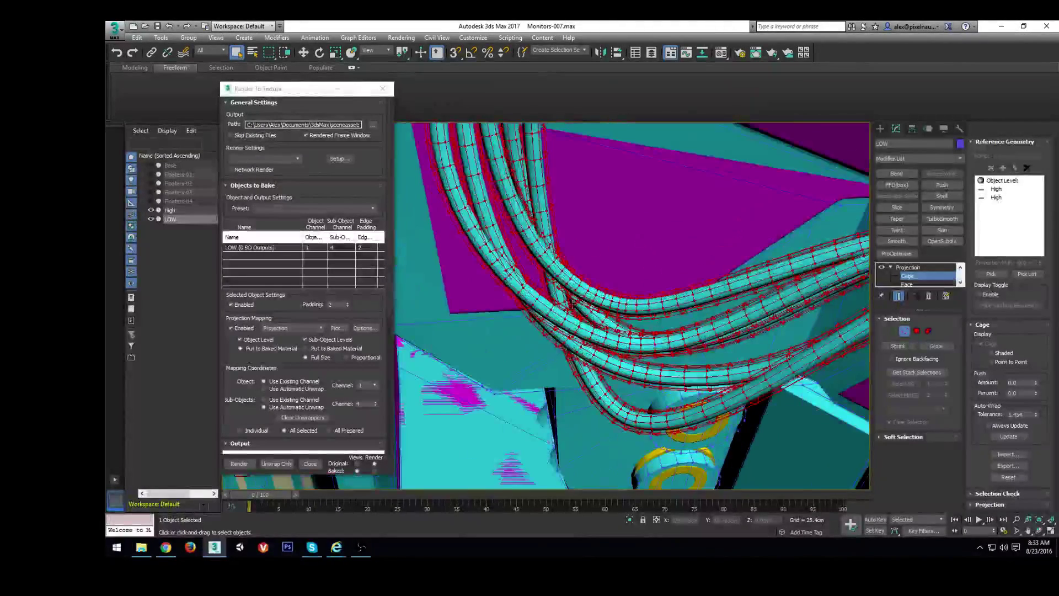
pyautogui.moveTo(1037, 387); pyautogui.dragTo(1033, 391)
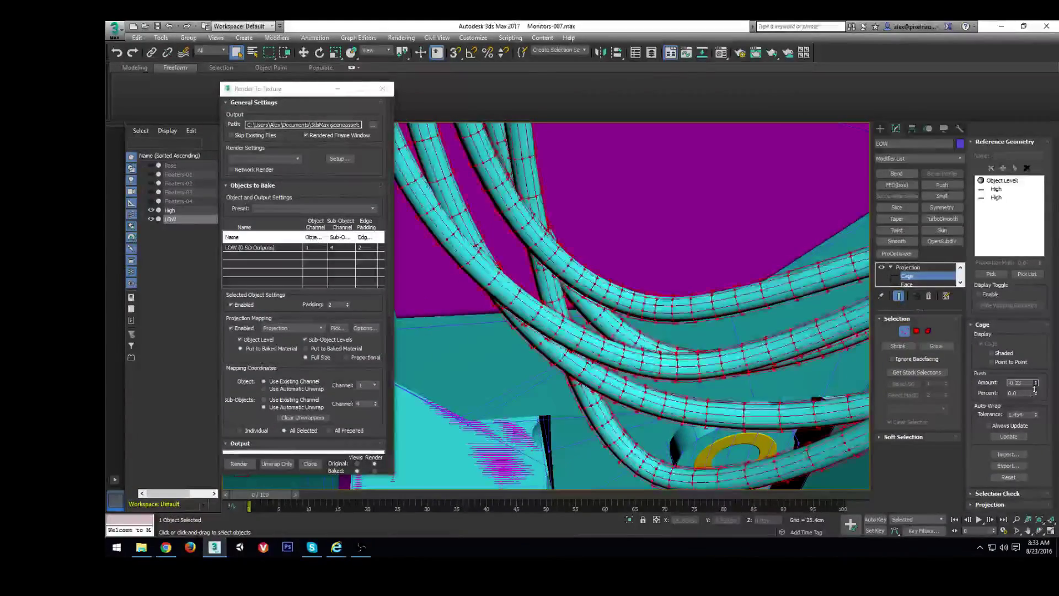
pyautogui.moveTo(1033, 388); pyautogui.dragTo(1032, 388)
pyautogui.scroll(-4, 696, 316)
pyautogui.scroll(-3, 680, 313)
pyautogui.moveTo(679, 313); pyautogui.dragTo(670, 292, button='middle')
pyautogui.scroll(-4, 507, 313)
pyautogui.scroll(2, 640, 227)
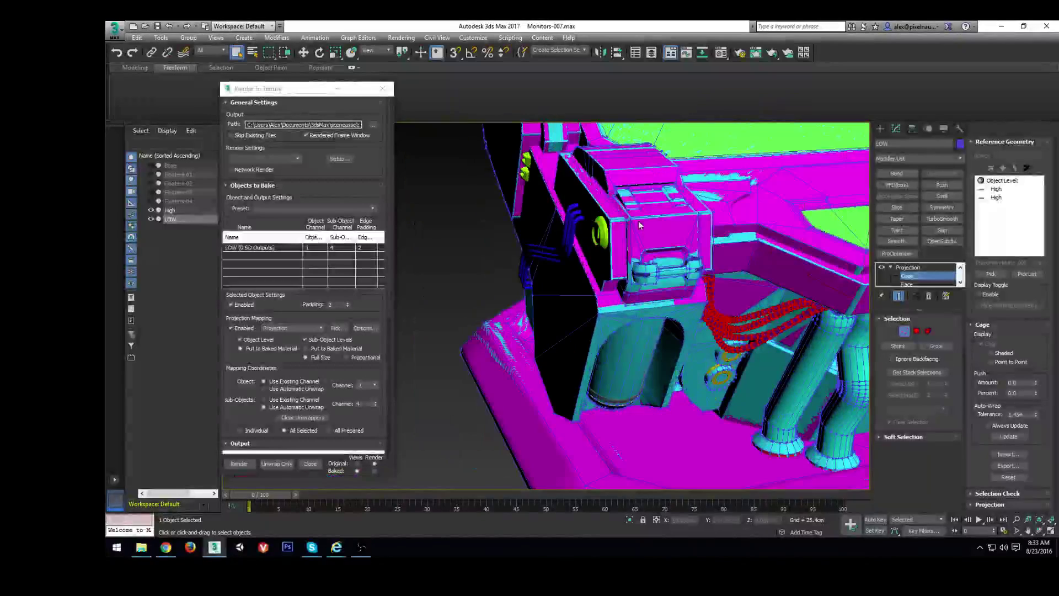
# Step: Select the elements of the bracket with the two hex bolts and slightly adjust the push amount of its cage vertices
pyautogui.scroll(4, 574, 237)
pyautogui.keyDown('alt'); pyautogui.moveTo(513, 240); pyautogui.dragTo(706, 234, button='middle'); pyautogui.keyUp('alt')
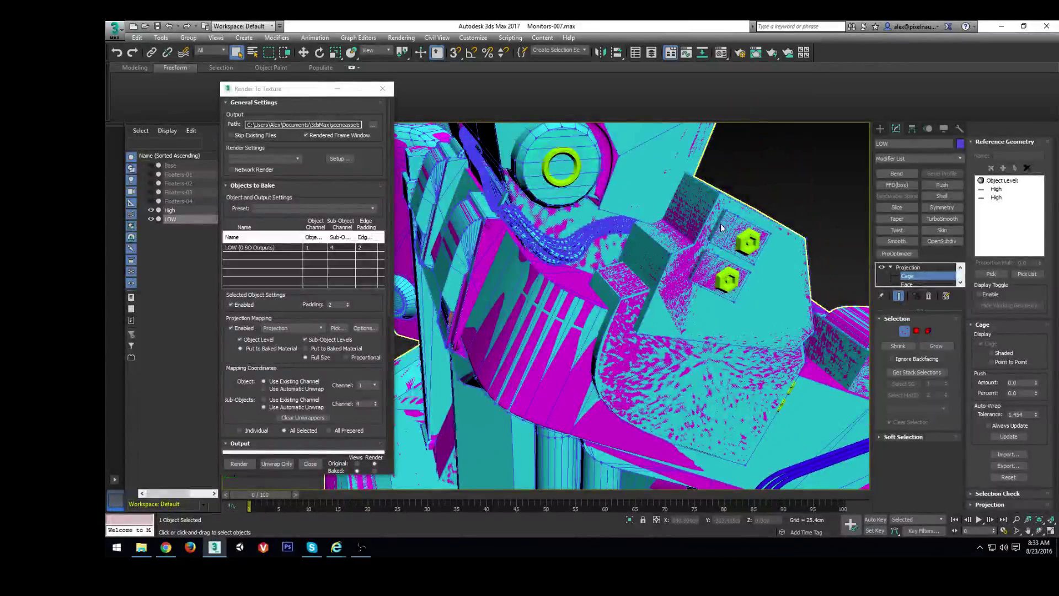
pyautogui.click(739, 218)
pyautogui.click(929, 331)
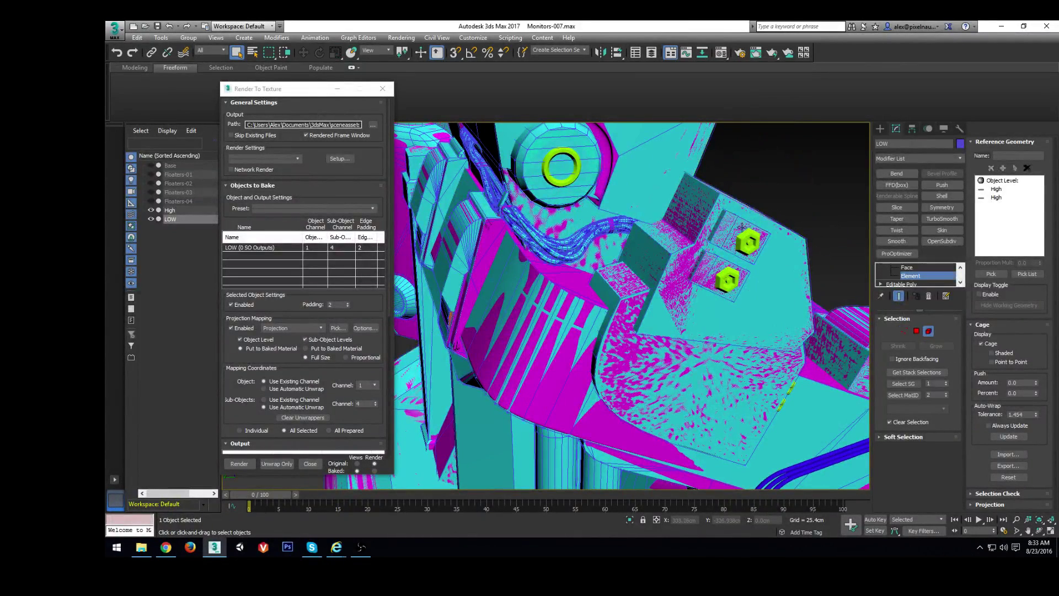
pyautogui.keyDown('alt'); pyautogui.moveTo(703, 289); pyautogui.dragTo(796, 358, button='middle'); pyautogui.keyUp('alt')
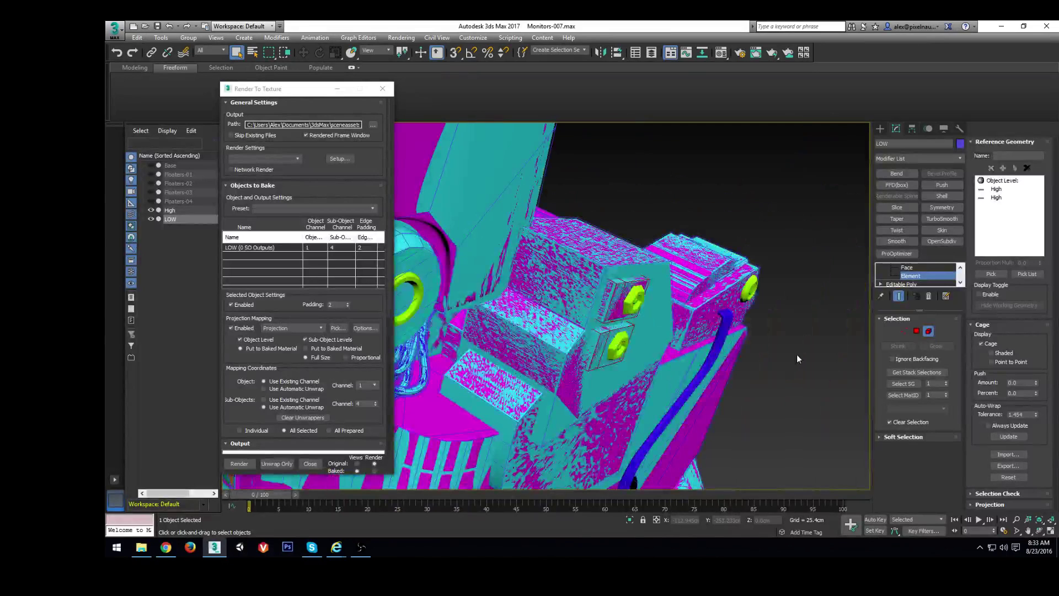
pyautogui.click(904, 331)
pyautogui.moveTo(1035, 383); pyautogui.dragTo(1031, 379)
# Step: Select the round cap element beside the cables and push its cage vertices outward
pyautogui.moveTo(485, 386); pyautogui.dragTo(826, 399, button='middle')
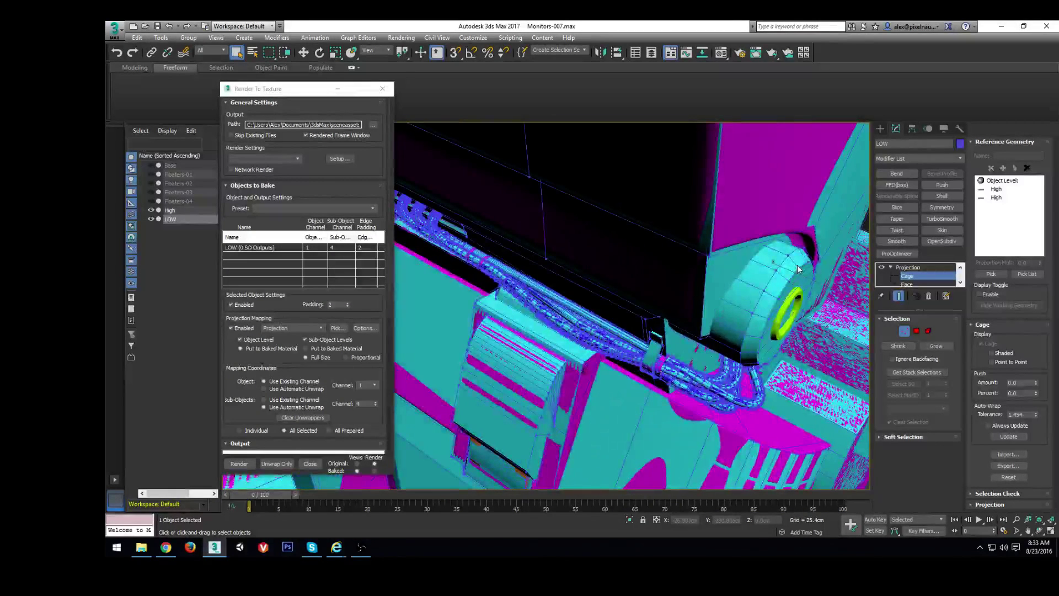
pyautogui.click(928, 331)
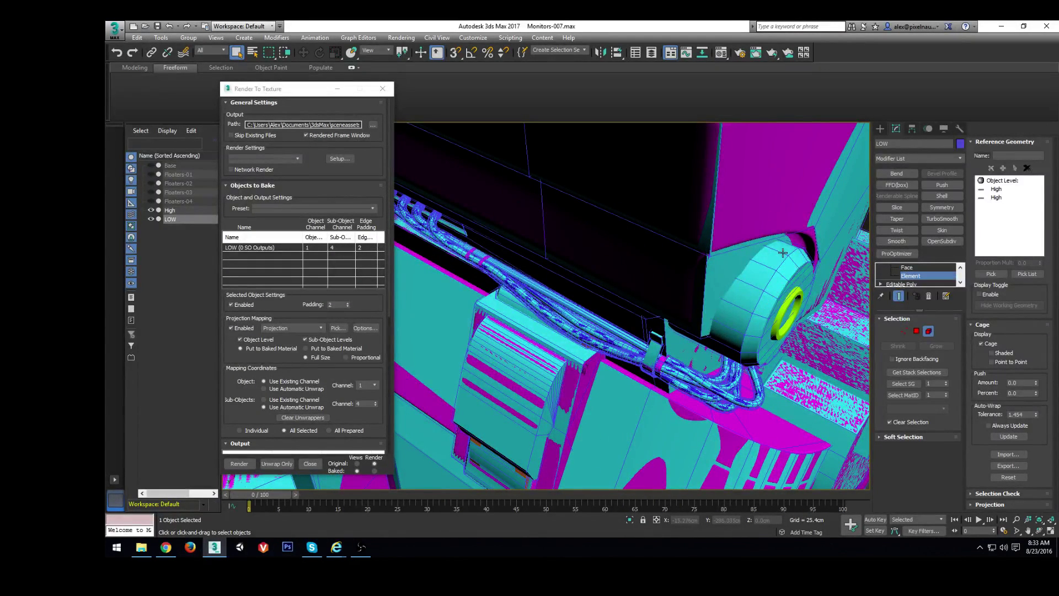
pyautogui.click(904, 332)
pyautogui.moveTo(1036, 381); pyautogui.dragTo(1036, 369)
# Step: Examine the adjusted cage around the whole console and return to the Projection modifier's top level
pyautogui.scroll(-5, 668, 325)
pyautogui.keyDown('alt'); pyautogui.moveTo(667, 325); pyautogui.dragTo(485, 248, button='middle'); pyautogui.keyUp('alt')
pyautogui.scroll(4, 552, 259)
pyautogui.moveTo(607, 210); pyautogui.dragTo(574, 303, button='middle')
pyautogui.scroll(-2, 662, 309)
pyautogui.scroll(-5, 736, 326)
pyautogui.click(903, 332)
pyautogui.scroll(3, 632, 325)
pyautogui.scroll(-3, 775, 308)
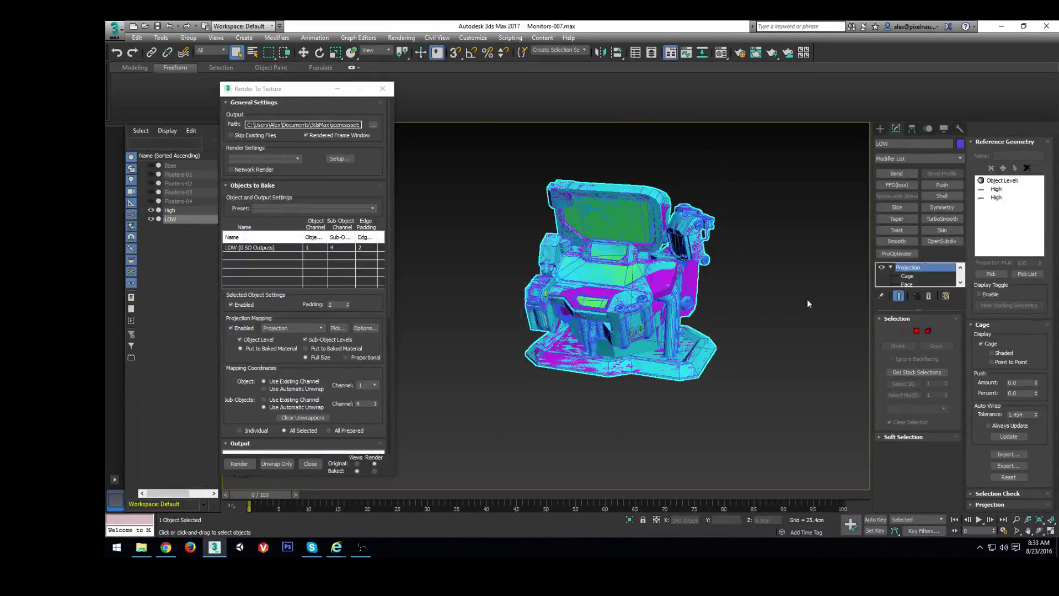
pyautogui.click(907, 275)
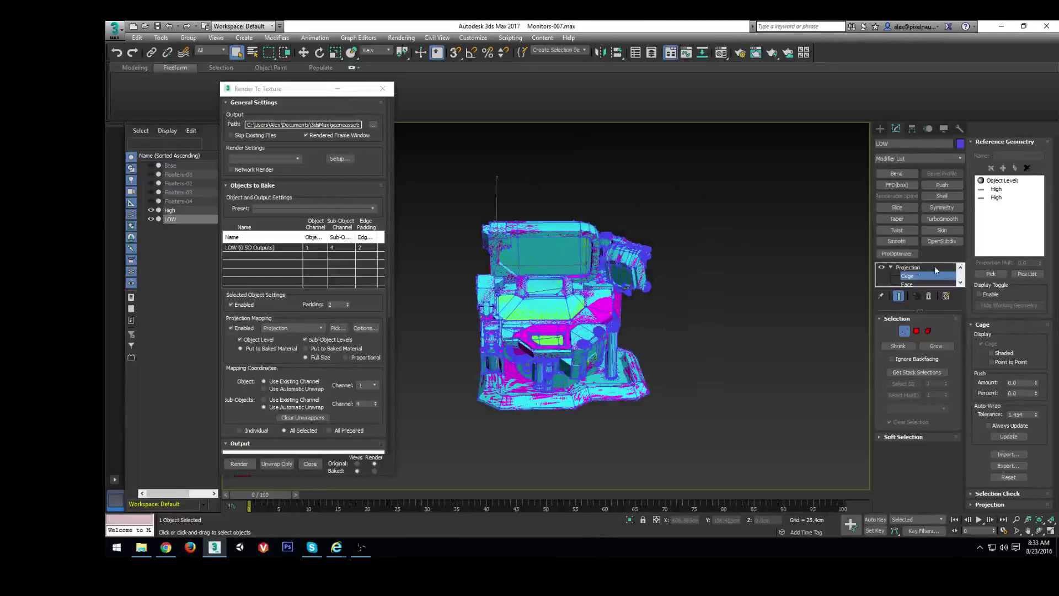
pyautogui.click(907, 267)
# Step: Try moving the LOW model aside along X to compare it with the high-poly model, undoing each move
pyautogui.press('w')
pyautogui.moveTo(615, 360); pyautogui.dragTo(705, 284)
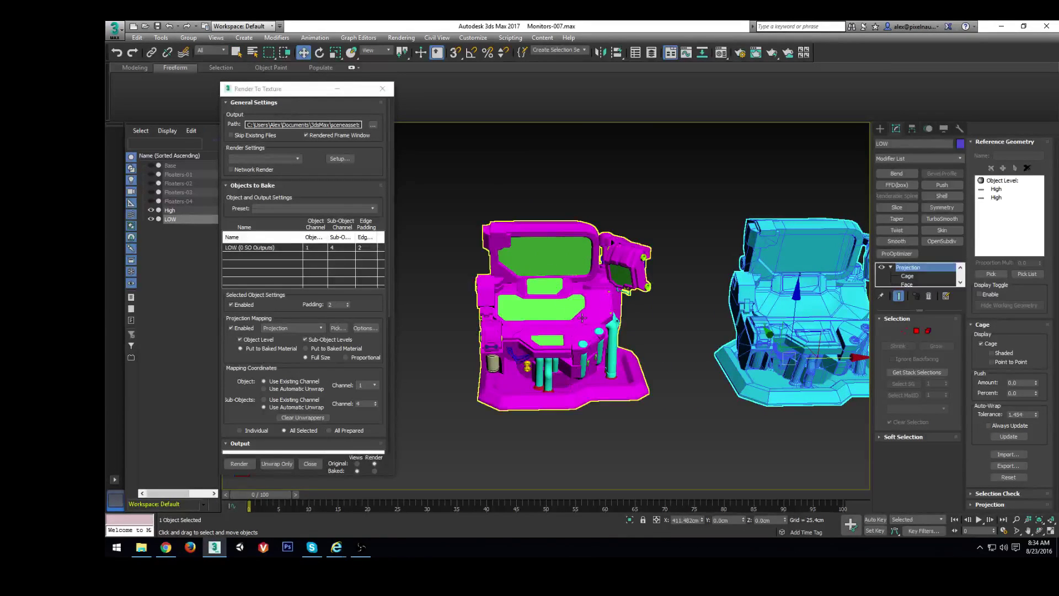
pyautogui.hotkey('ctrl', 'z')
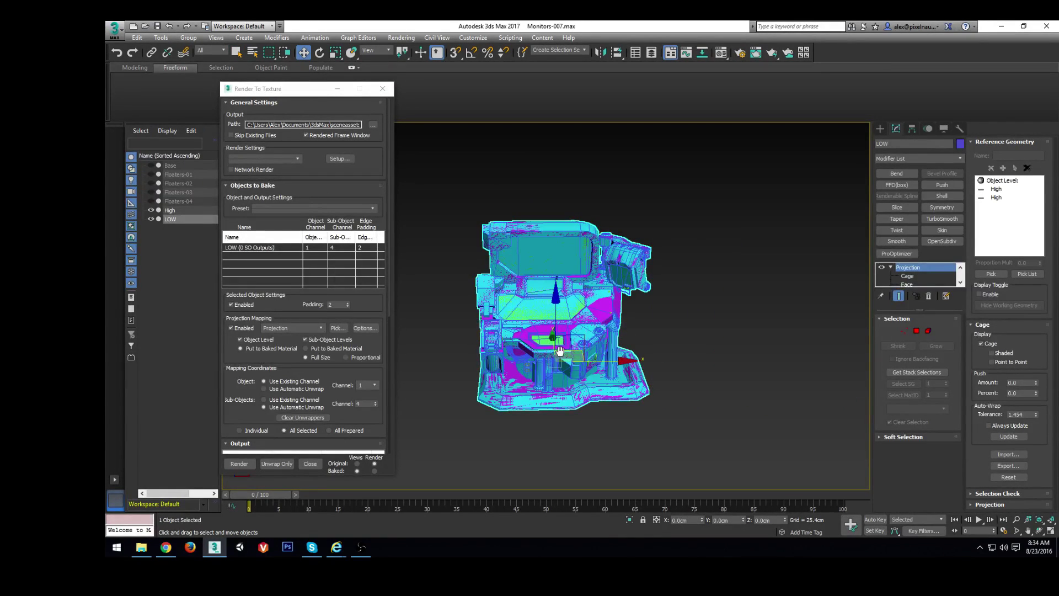
pyautogui.scroll(10, 559, 351)
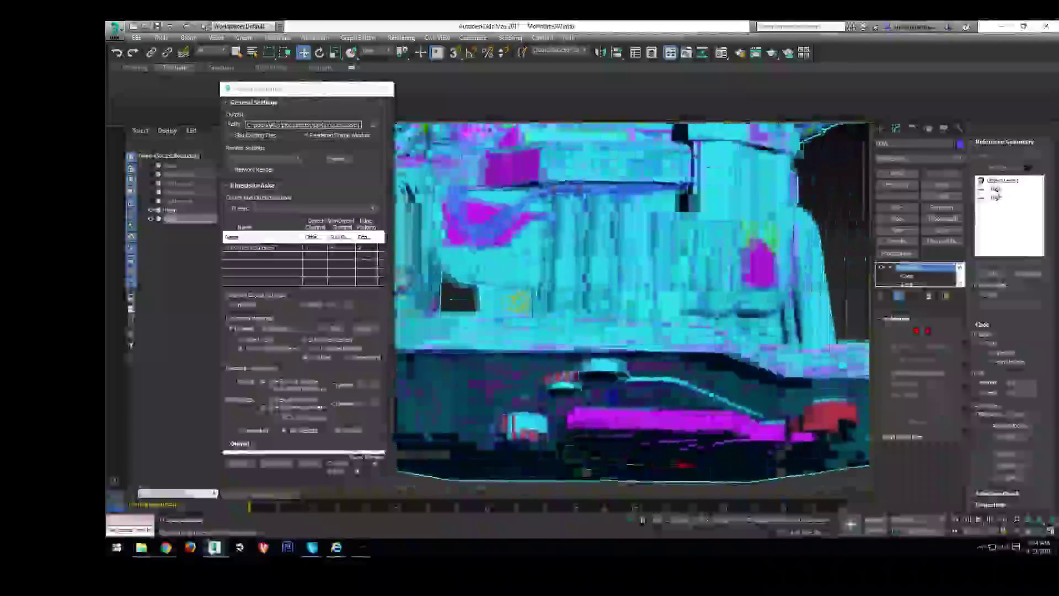
pyautogui.scroll(-10, 601, 347)
pyautogui.moveTo(661, 359); pyautogui.dragTo(942, 357)
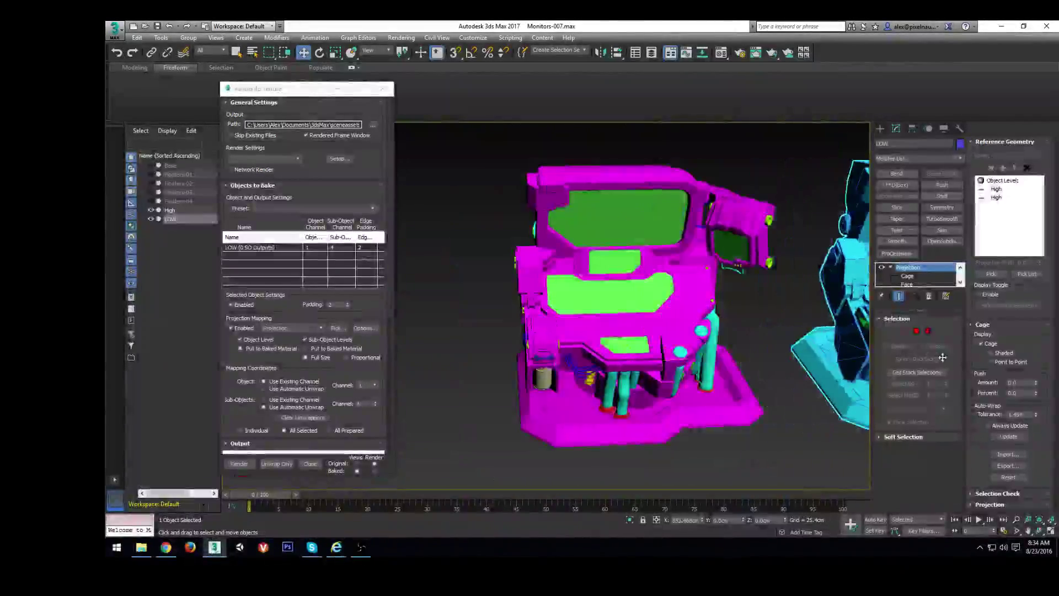
pyautogui.keyDown('alt'); pyautogui.moveTo(661, 353); pyautogui.dragTo(690, 353, button='middle'); pyautogui.keyUp('alt')
pyautogui.hotkey('ctrl', 'z')
# Step: Dismiss the autosave error dialogs
pyautogui.scroll(6, 551, 325)
pyautogui.keyDown('alt'); pyautogui.moveTo(634, 331); pyautogui.dragTo(772, 314, button='middle'); pyautogui.keyUp('alt')
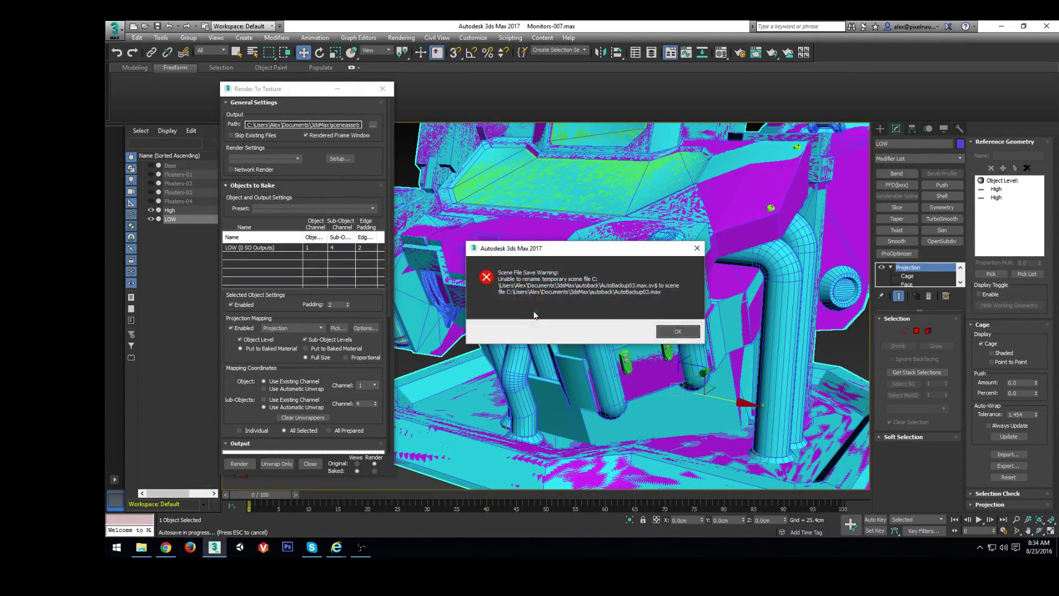
pyautogui.click(679, 332)
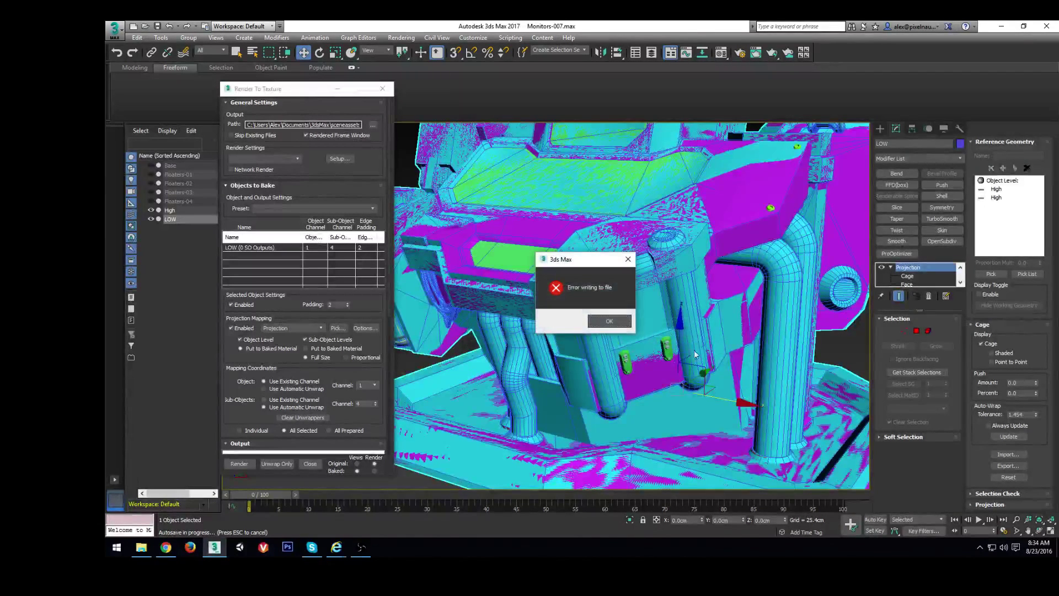
pyautogui.click(606, 321)
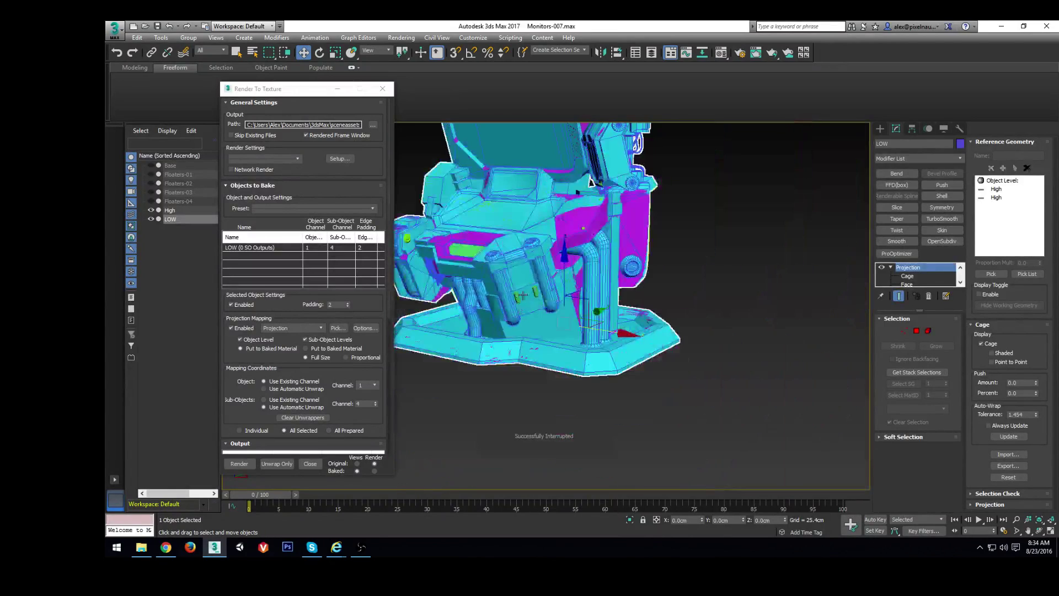
# Step: Create a Standard Skylight in the empty space beside the console and enable Cast Shadows on it
pyautogui.moveTo(602, 324); pyautogui.dragTo(643, 367, button='middle')
pyautogui.scroll(-4, 643, 367)
pyautogui.moveTo(720, 350); pyautogui.dragTo(611, 354, button='middle')
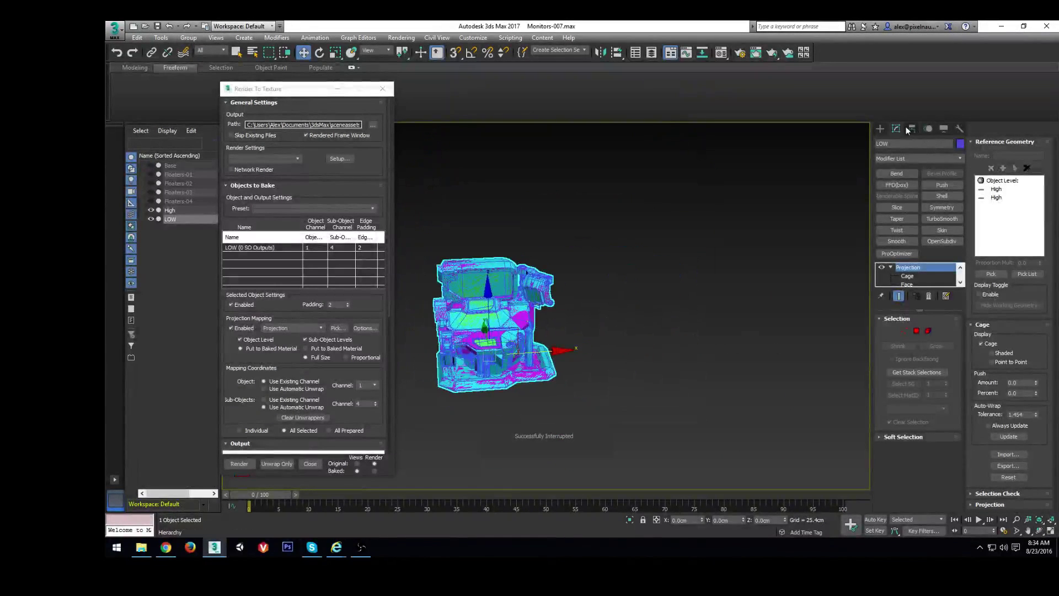
pyautogui.click(880, 130)
pyautogui.keyDown('alt'); pyautogui.moveTo(618, 254); pyautogui.dragTo(594, 331, button='middle'); pyautogui.keyUp('alt')
pyautogui.scroll(3, 594, 331)
pyautogui.scroll(3, 706, 319)
pyautogui.moveTo(687, 272); pyautogui.dragTo(723, 338, button='middle')
pyautogui.scroll(-3, 723, 338)
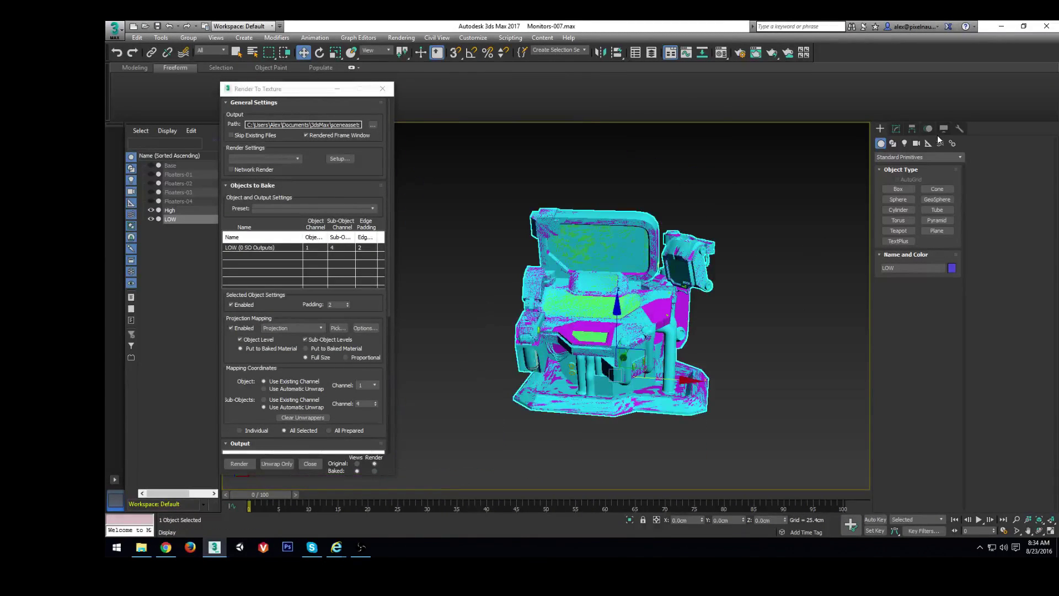
pyautogui.click(905, 143)
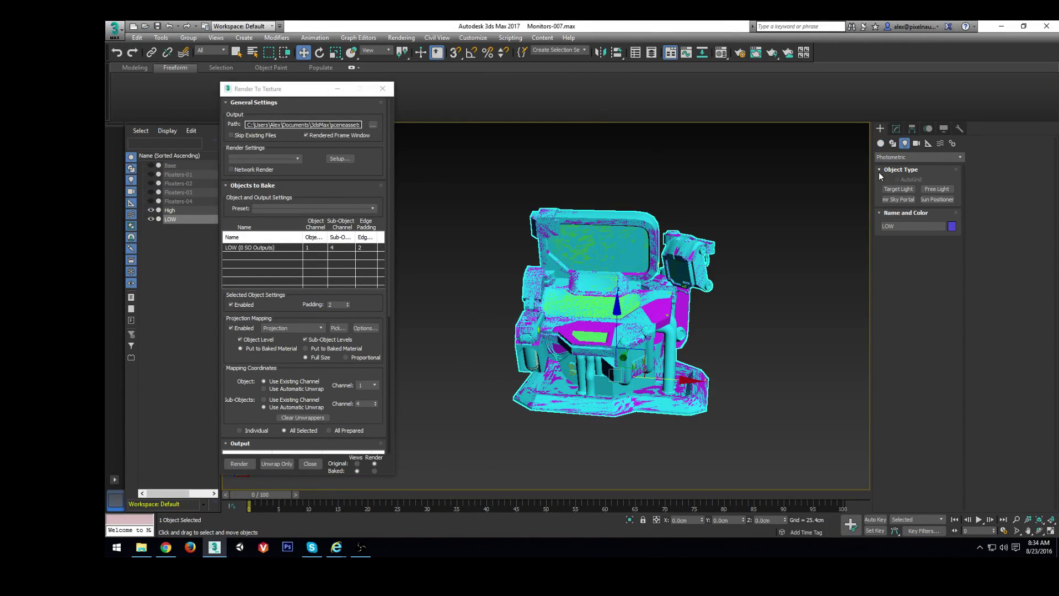
pyautogui.click(895, 160)
pyautogui.click(894, 176)
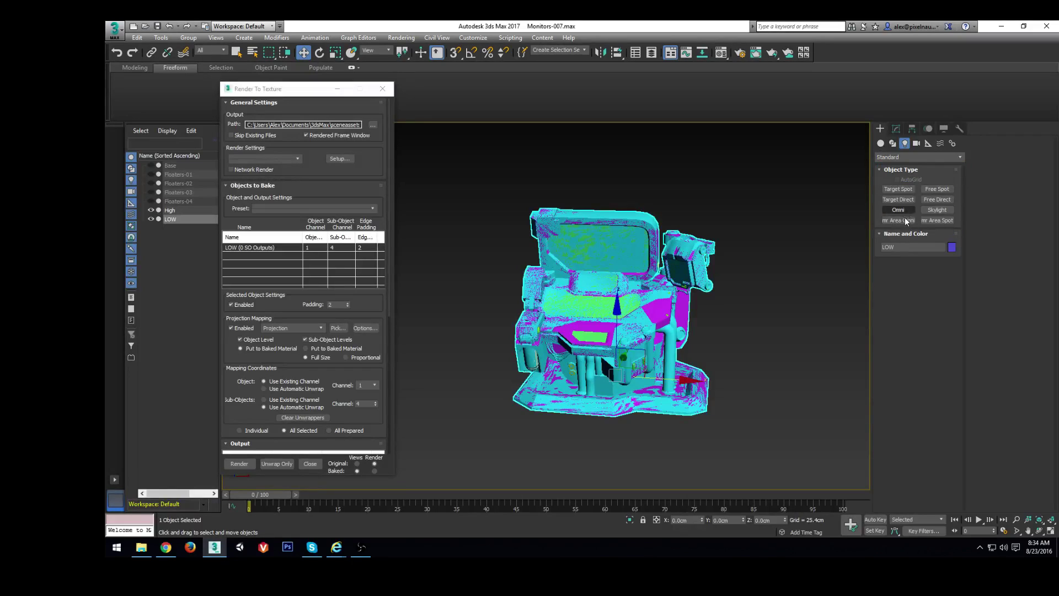
pyautogui.click(938, 210)
pyautogui.moveTo(822, 314); pyautogui.dragTo(744, 283, button='middle')
pyautogui.click(744, 276)
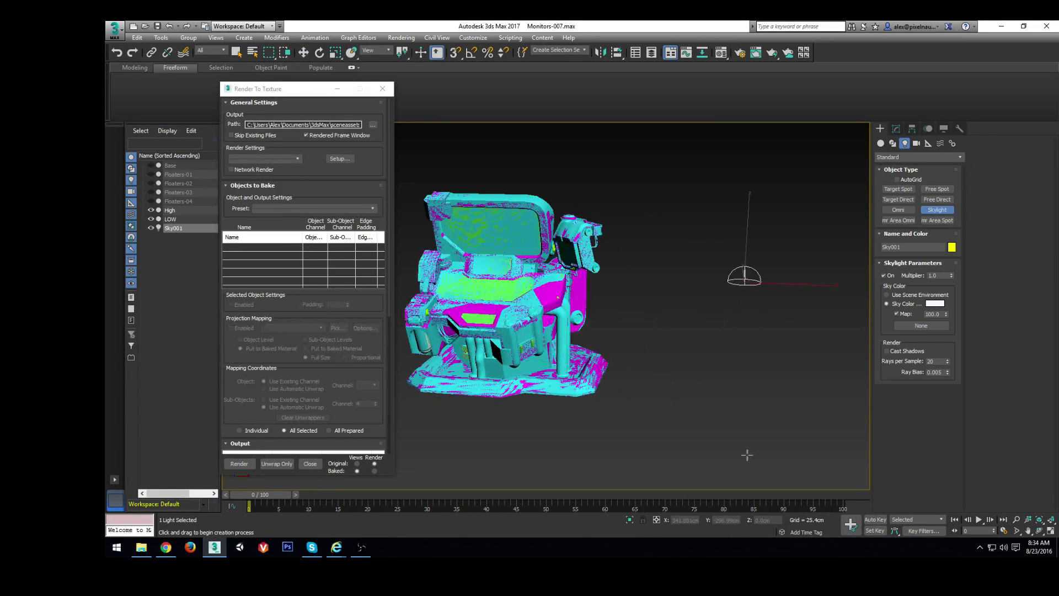
pyautogui.click(888, 351)
# Step: Turn off Cast Shadows in the object properties of the LOW model
pyautogui.moveTo(546, 372); pyautogui.dragTo(560, 374, button='middle')
pyautogui.scroll(5, 559, 372)
pyautogui.rightClick(574, 287)
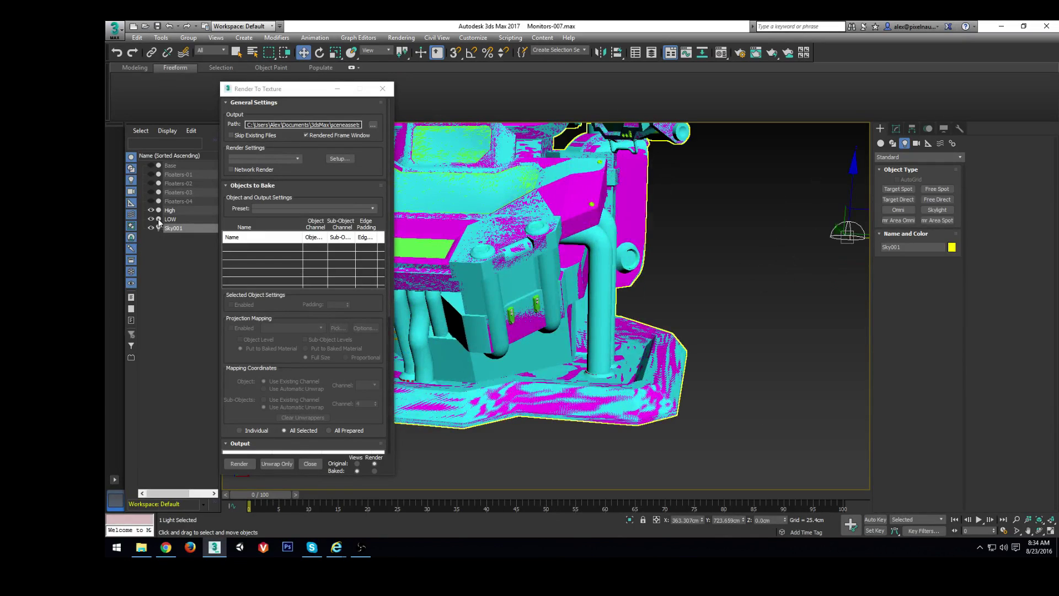
pyautogui.click(176, 219)
pyautogui.rightClick(590, 303)
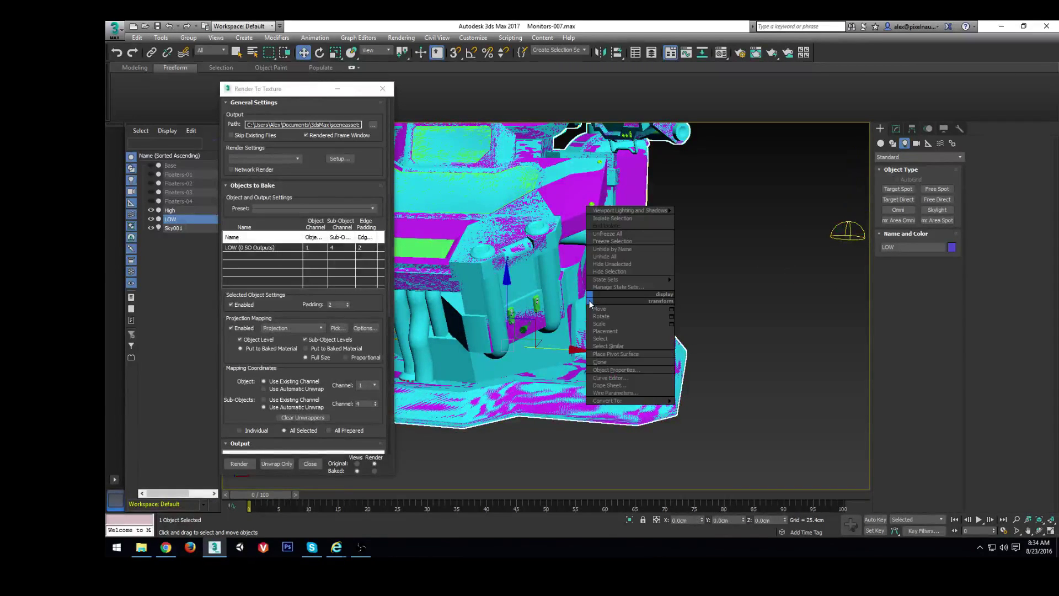
pyautogui.click(609, 369)
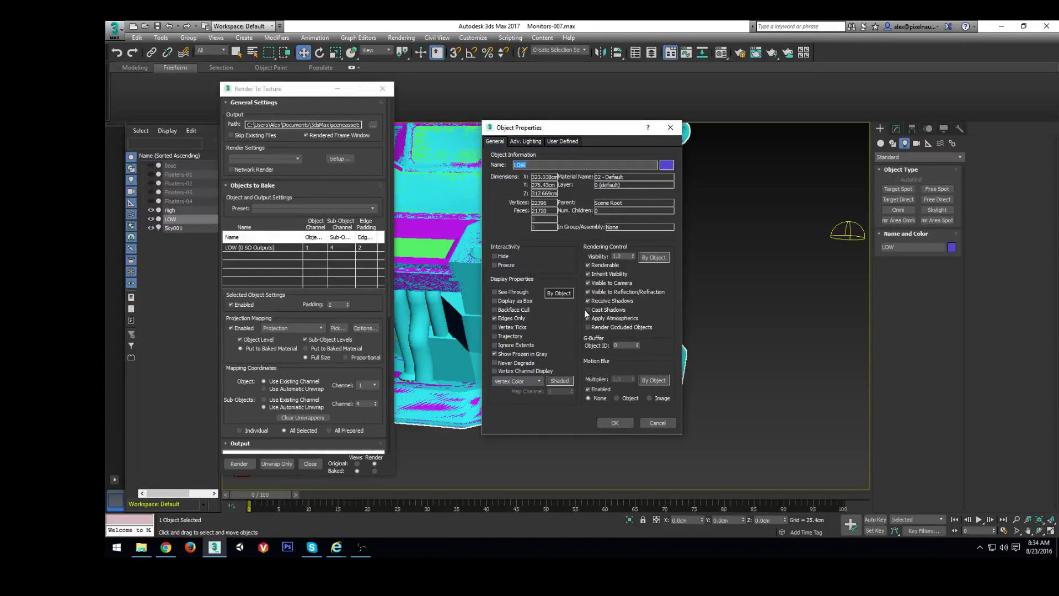
pyautogui.click(615, 423)
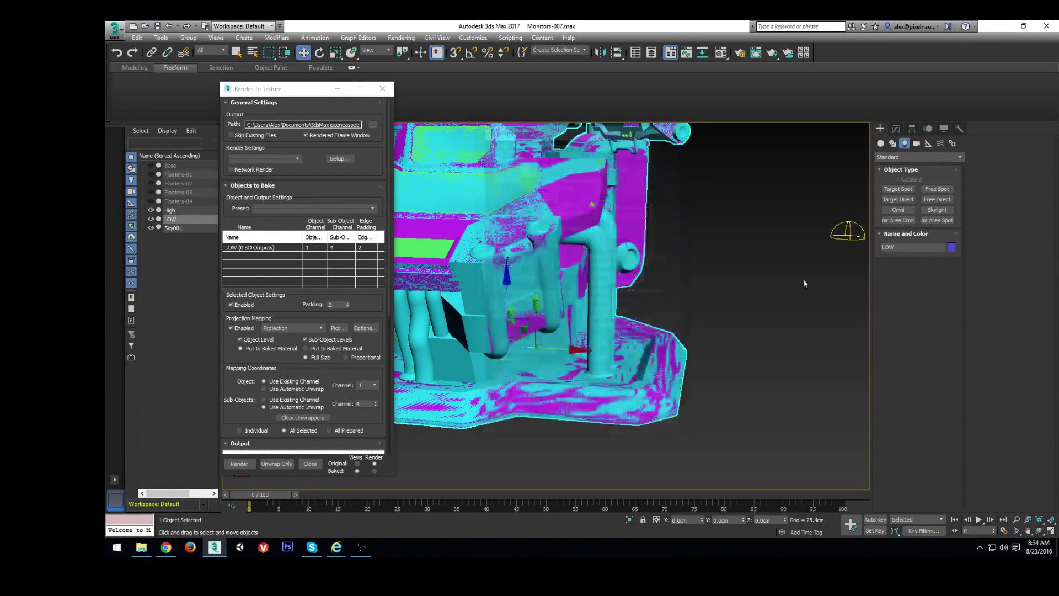
# Step: Frame the whole console and open the Scanline Renderer settings in Render Setup
pyautogui.press('z')
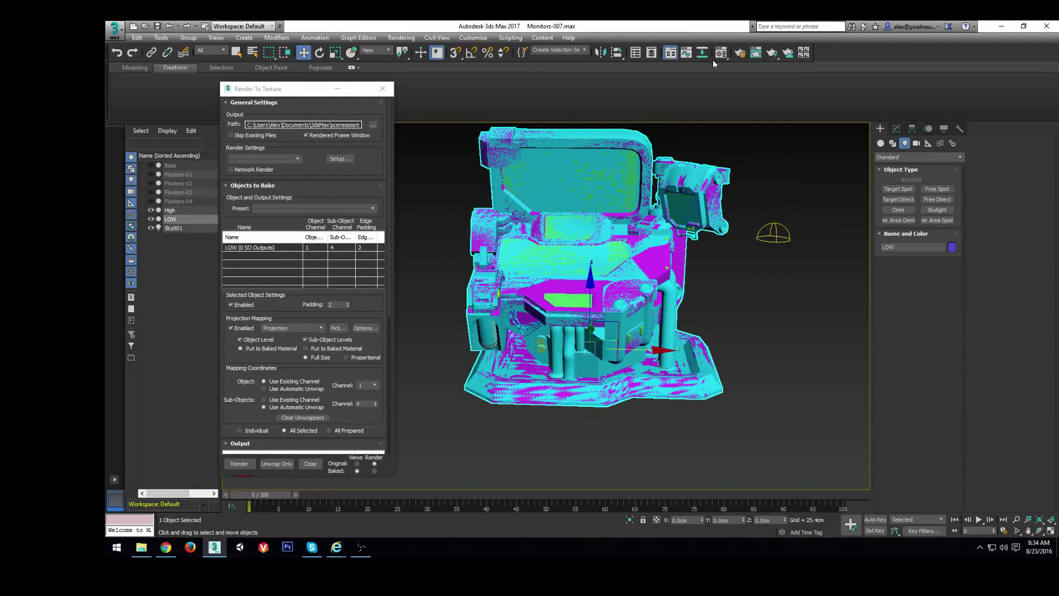
pyautogui.click(740, 52)
pyautogui.click(758, 170)
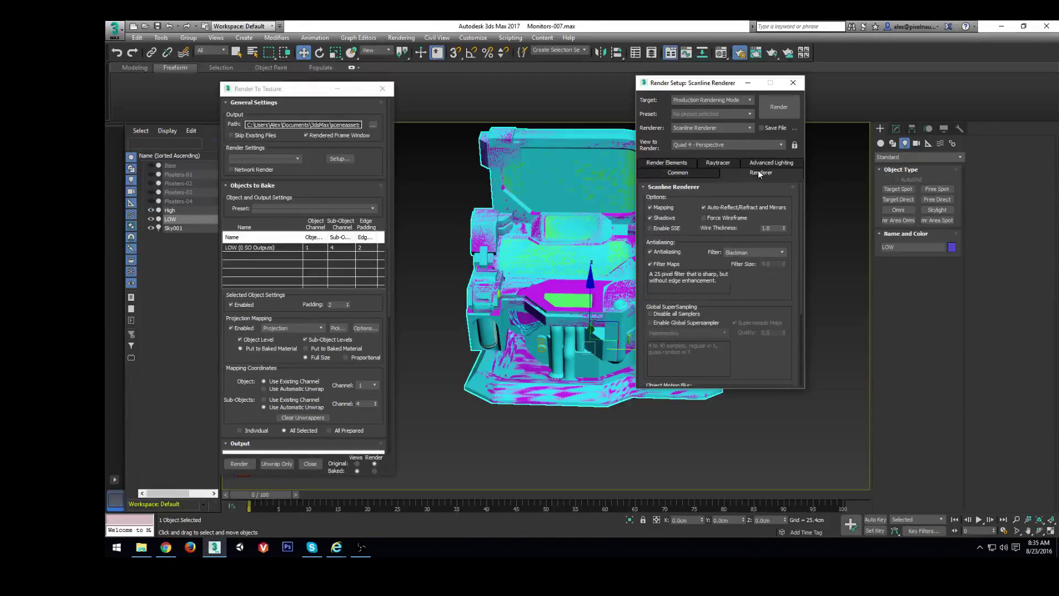
# Step: Try to switch the advanced lighting plug-in to Light Tracer and look over the raytracer settings
pyautogui.click(759, 163)
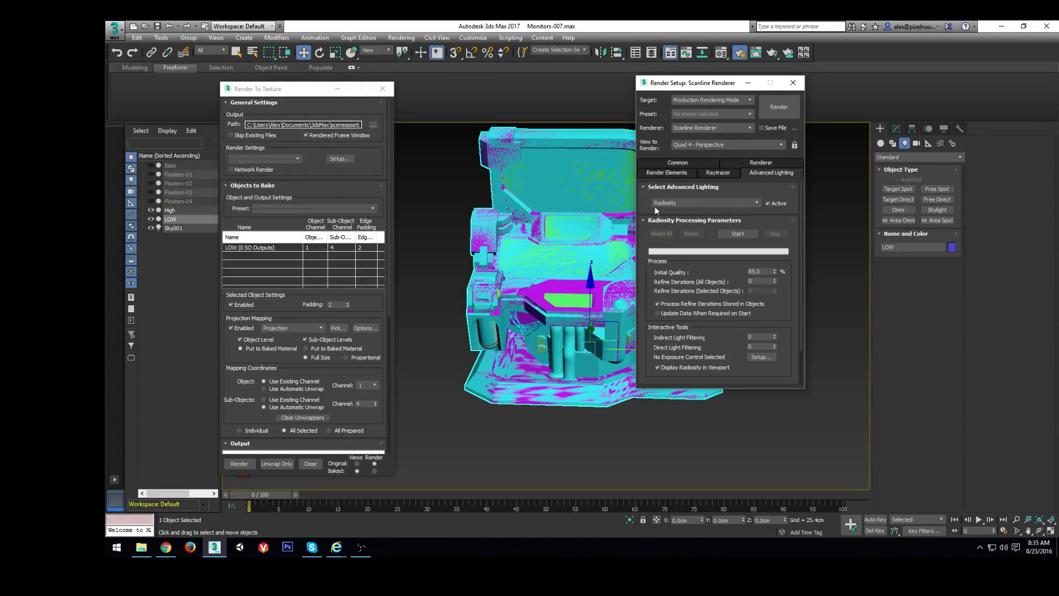
pyautogui.click(705, 203)
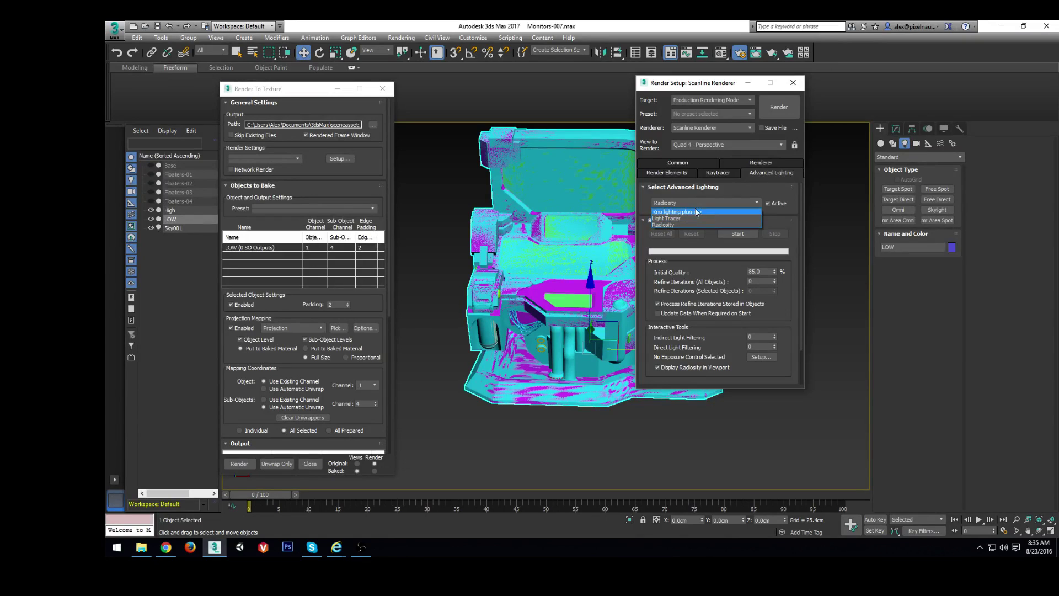
pyautogui.click(684, 218)
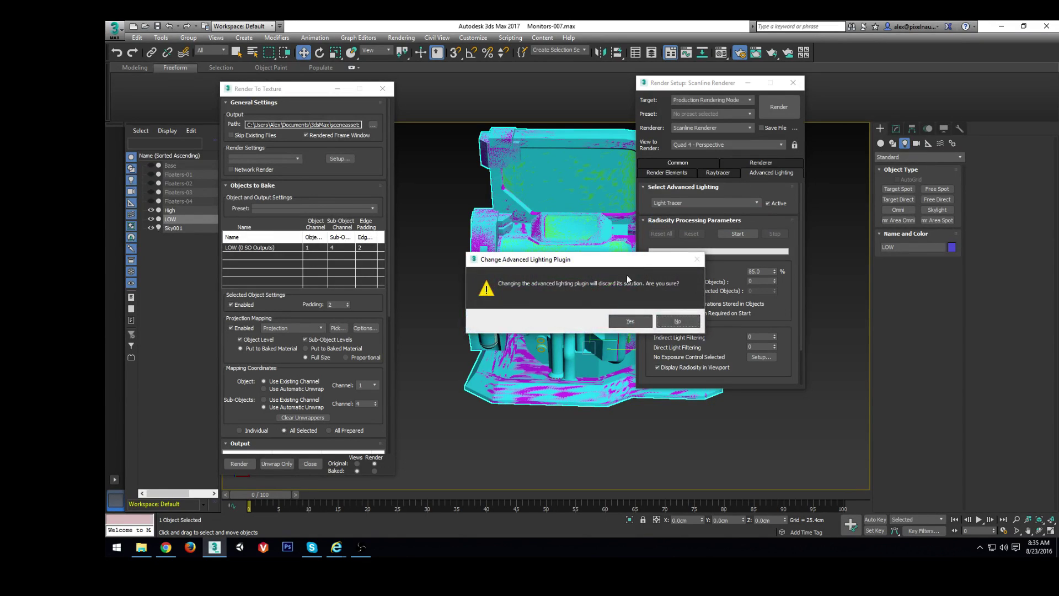
pyautogui.click(678, 322)
pyautogui.click(719, 174)
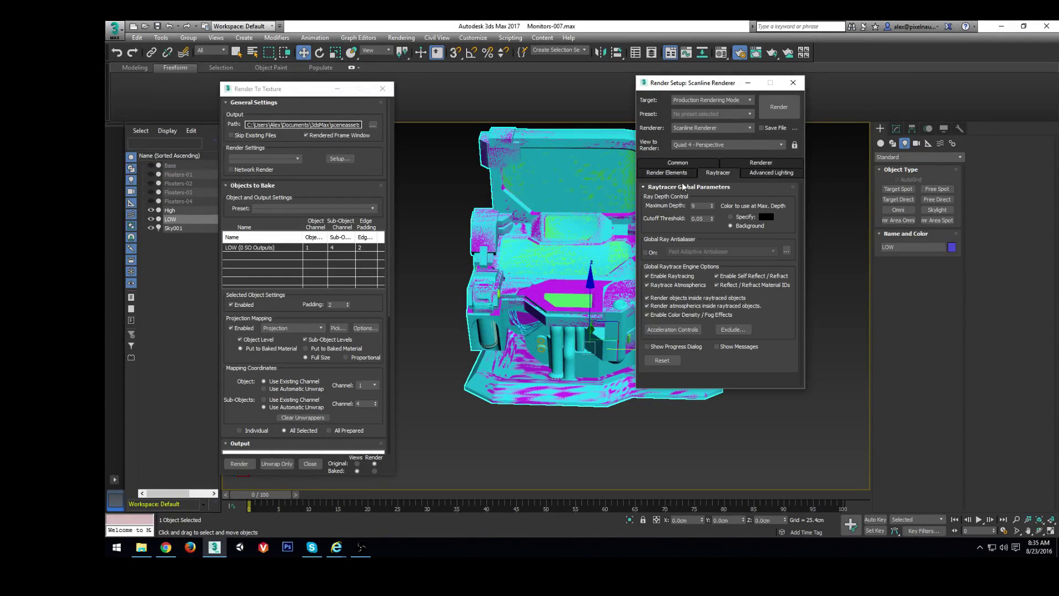
# Step: Set the Scanline Renderer's antialiasing filter to Catmull-Rom
pyautogui.click(759, 163)
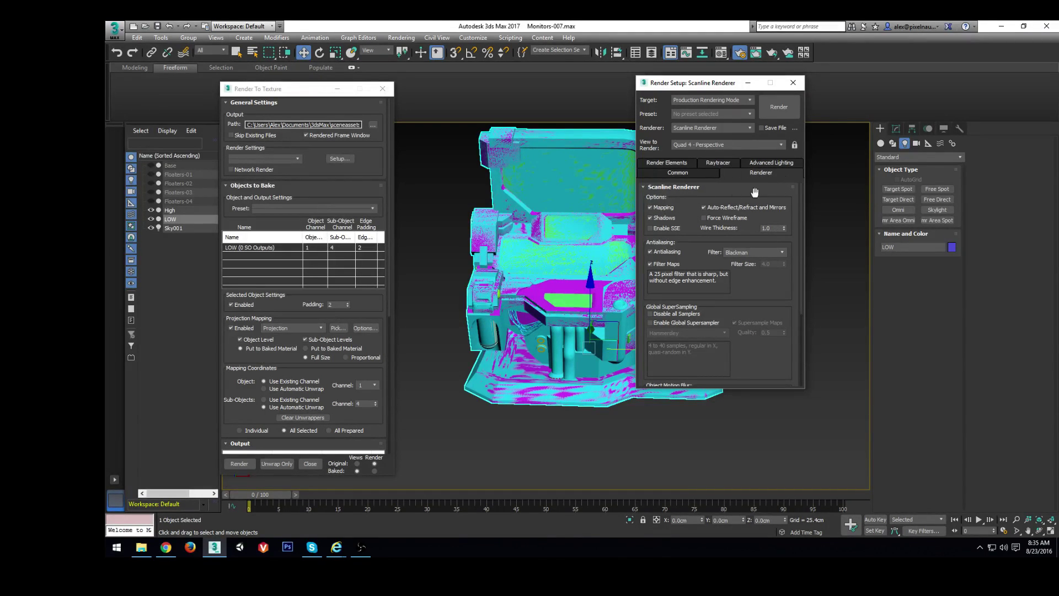
pyautogui.click(736, 252)
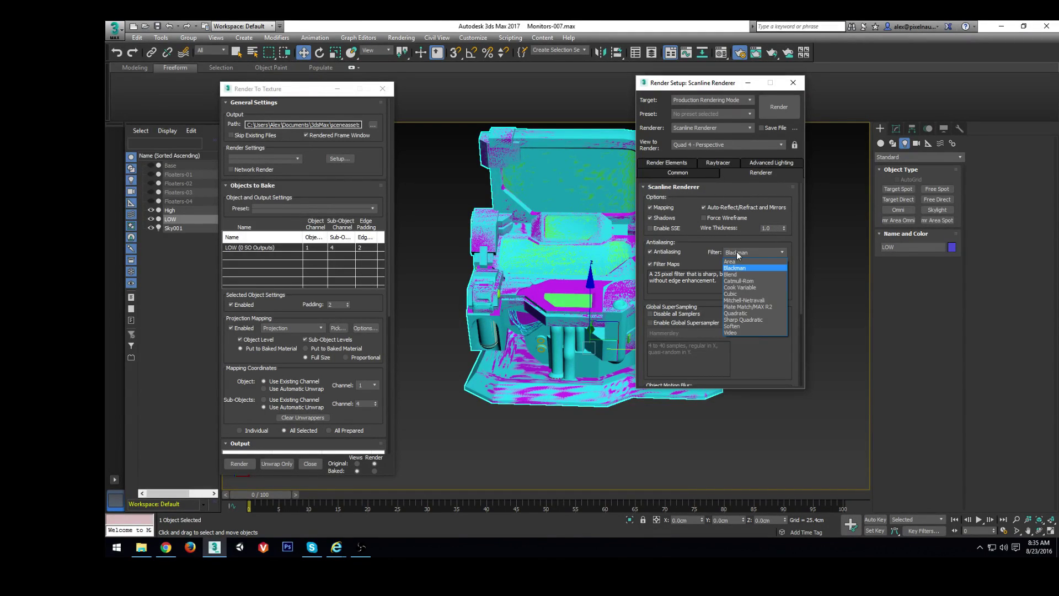
pyautogui.click(740, 281)
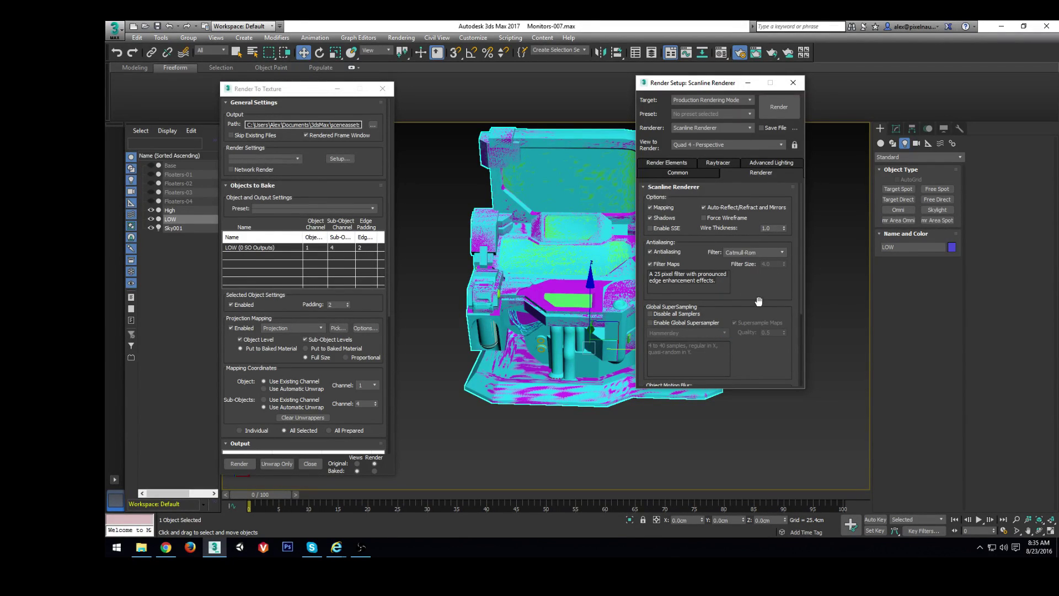
# Step: Try out the Scanline Renderer's global supersampler and look over its available sampling methods
pyautogui.moveTo(760, 303); pyautogui.dragTo(751, 233)
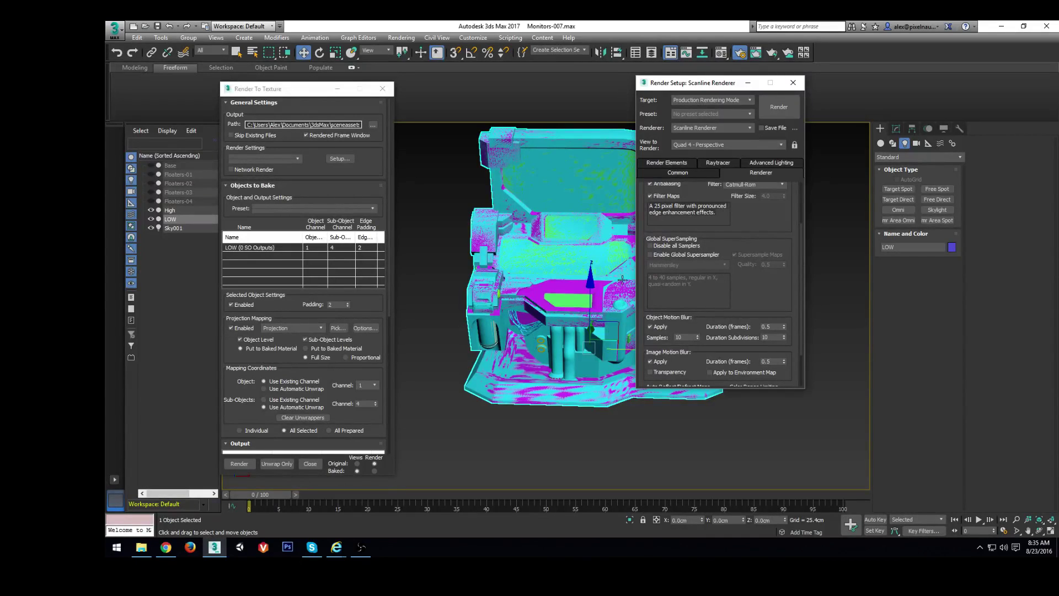
pyautogui.click(651, 255)
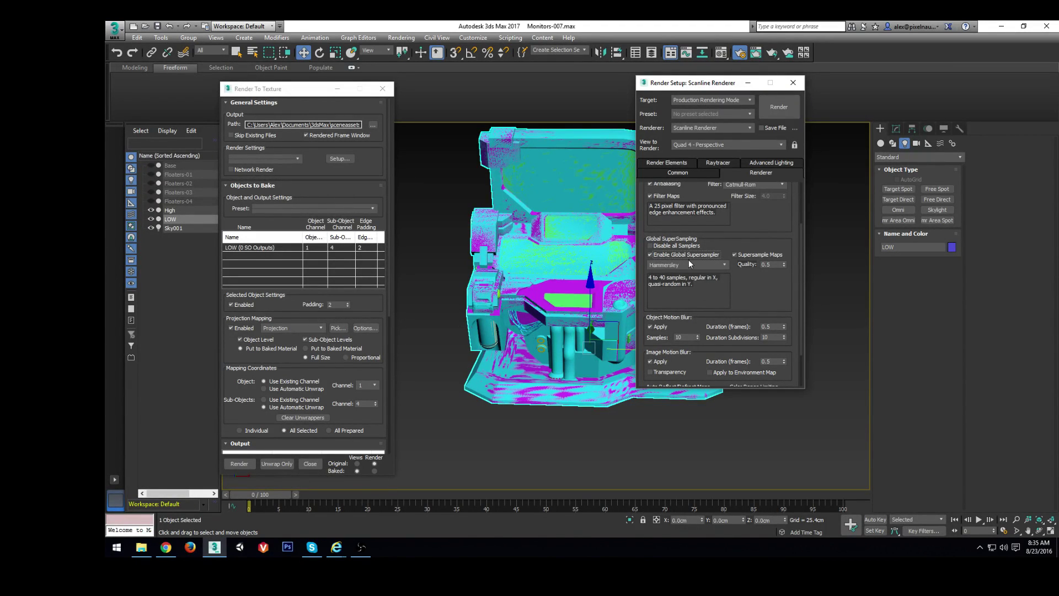
pyautogui.click(683, 265)
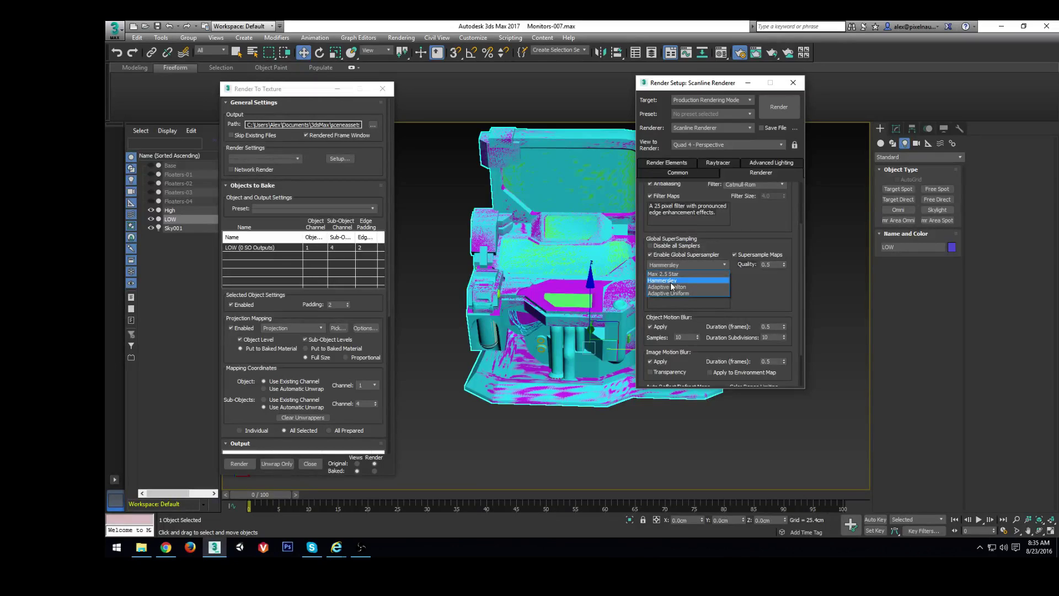
pyautogui.click(651, 255)
pyautogui.click(649, 254)
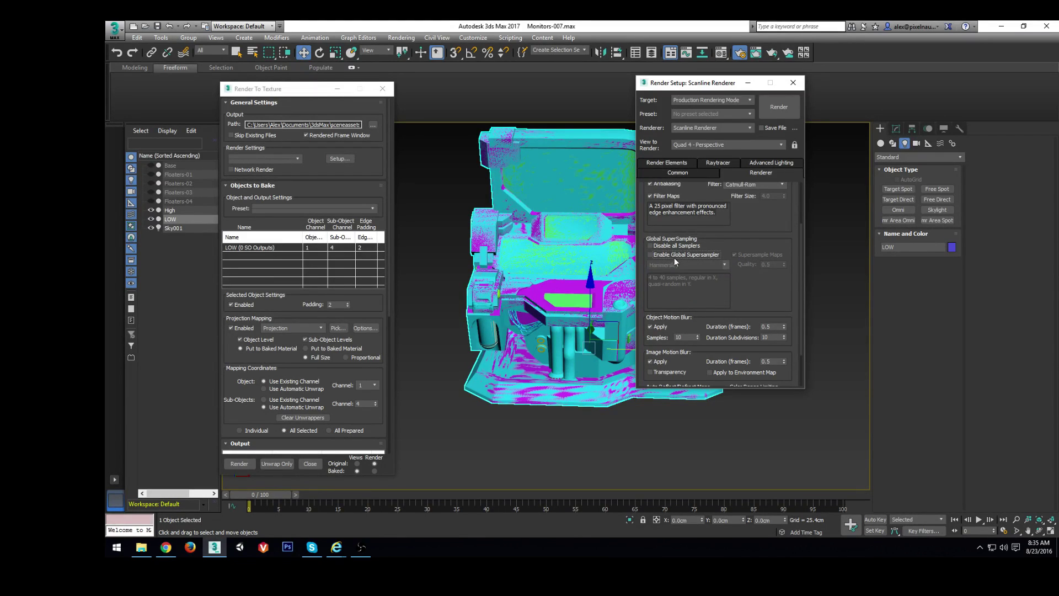
# Step: Look over the motion blur, common, raytracer and advanced lighting settings of the Scanline Renderer
pyautogui.scroll(-2, 711, 280)
pyautogui.scroll(3, 717, 284)
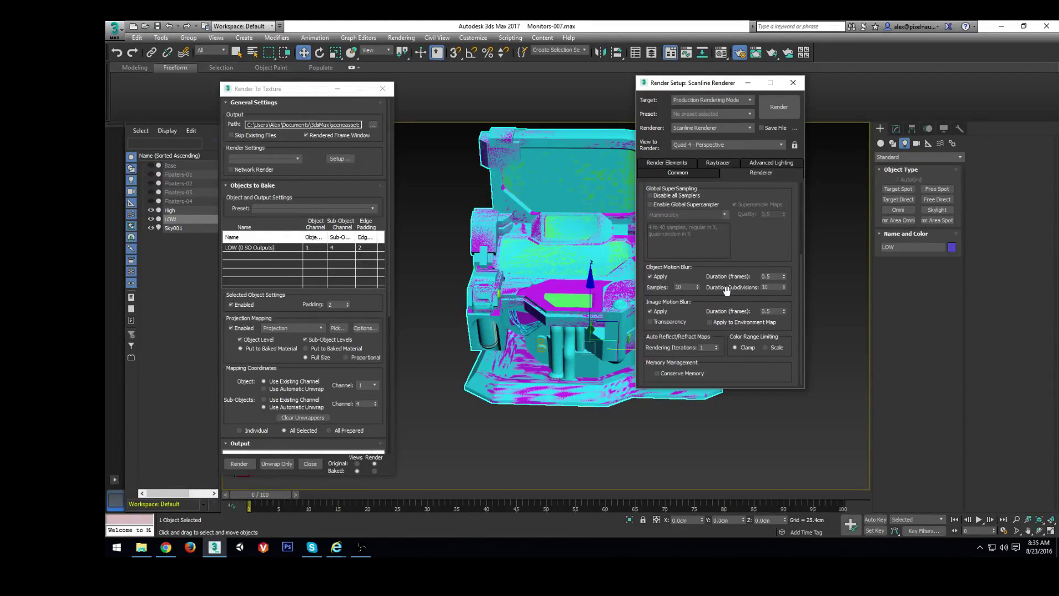
pyautogui.scroll(-3, 717, 292)
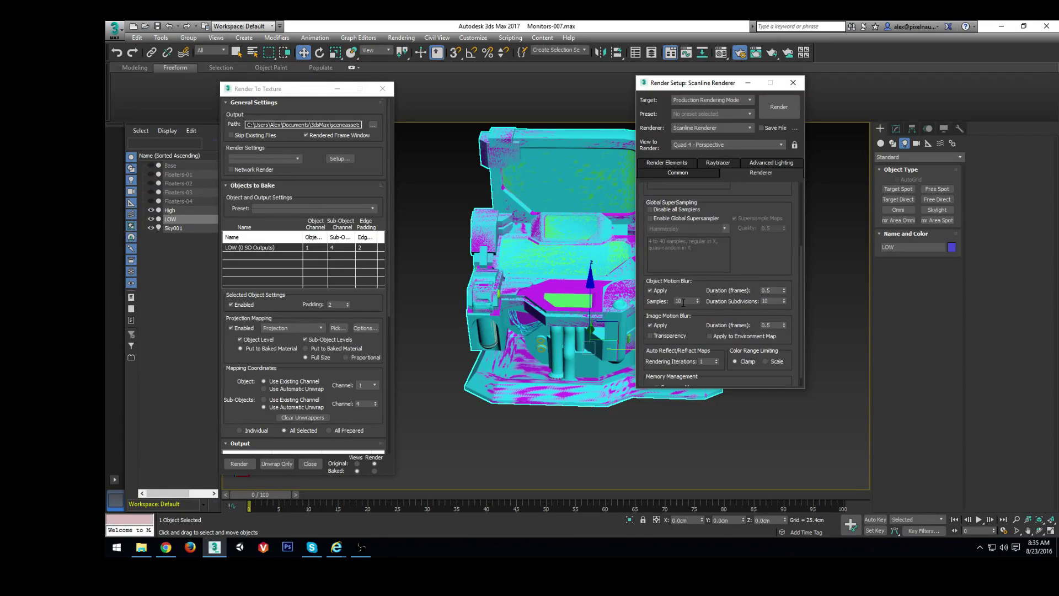
pyautogui.scroll(2, 682, 301)
pyautogui.click(701, 174)
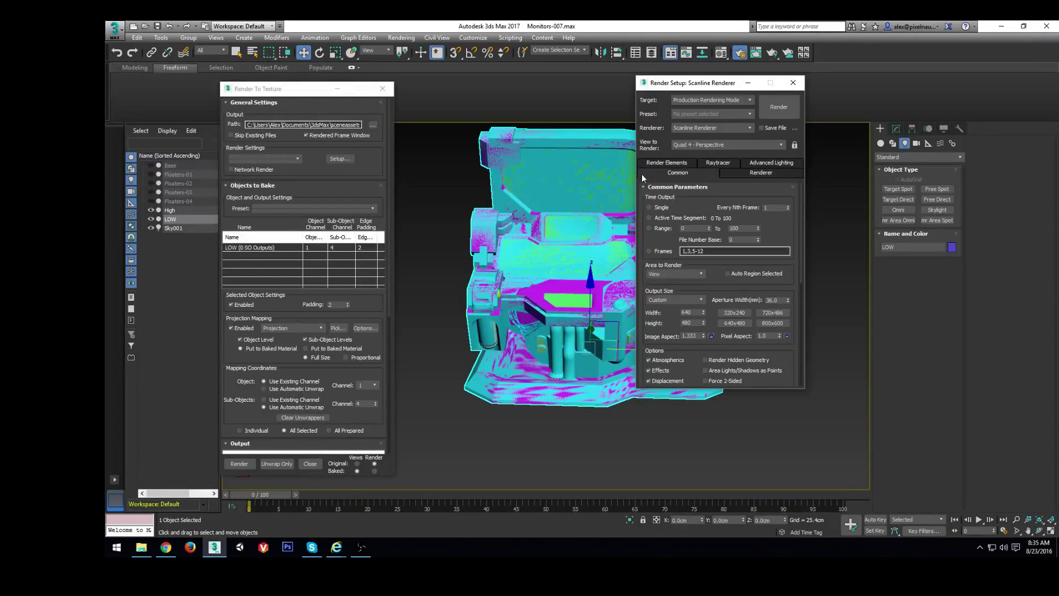
pyautogui.click(717, 164)
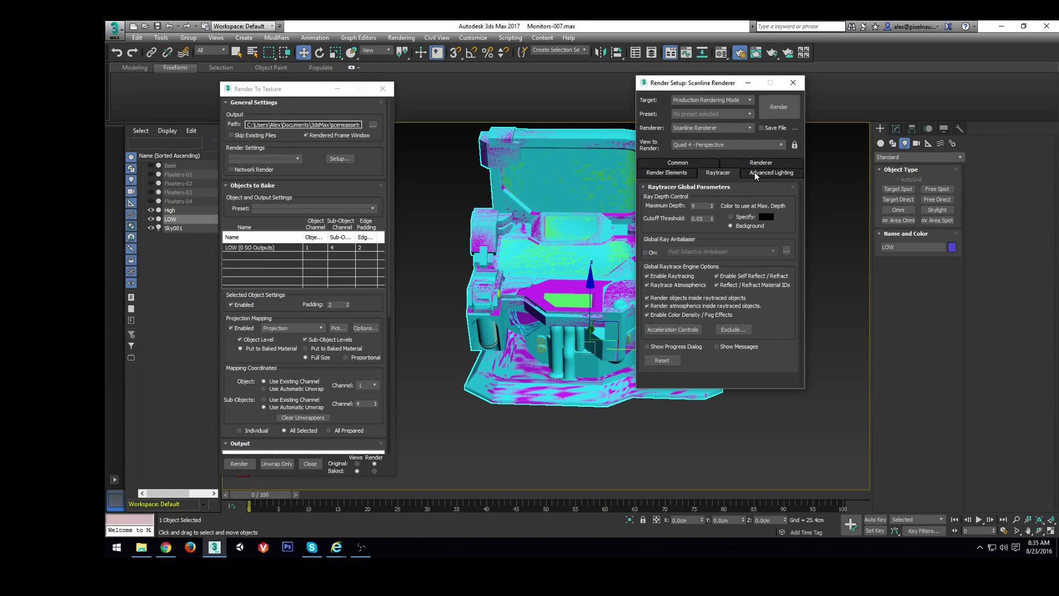
pyautogui.click(758, 174)
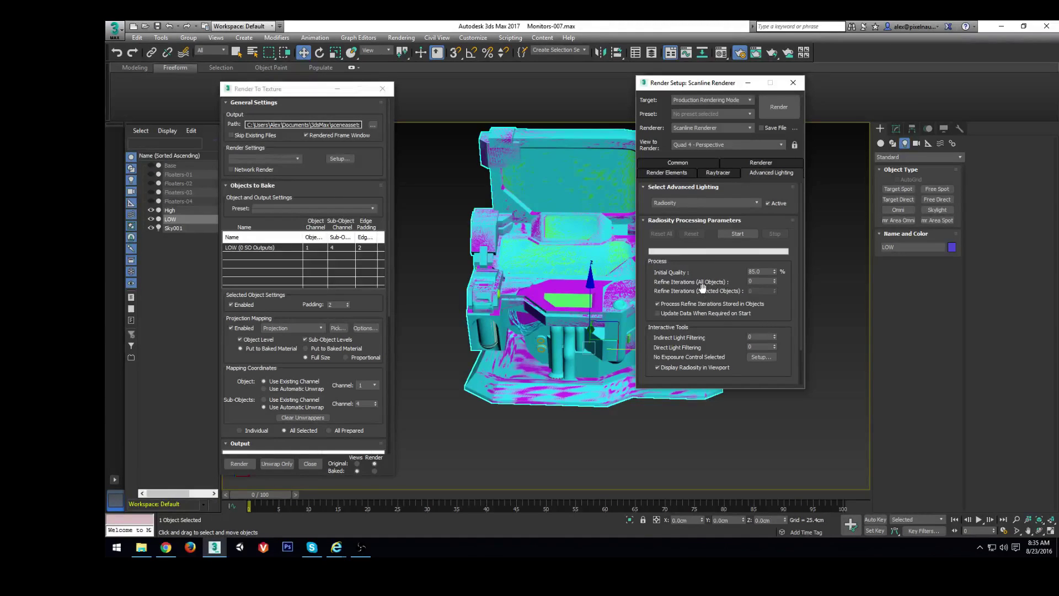
pyautogui.scroll(-2, 707, 295)
pyautogui.click(666, 172)
pyautogui.click(739, 163)
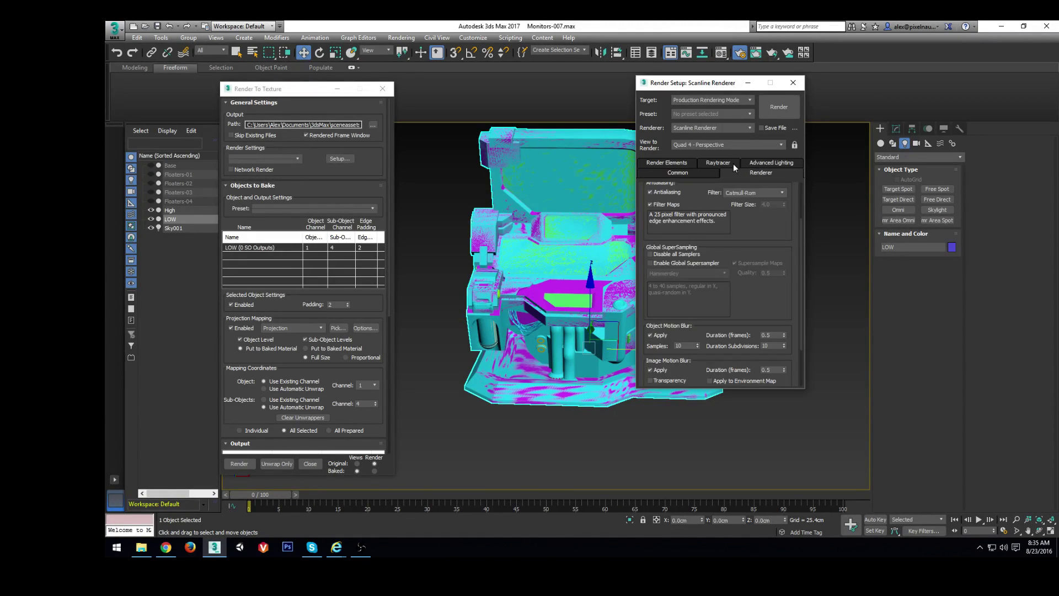
# Step: Close Render Setup, and move and heighten the Render To Texture window to show its output list
pyautogui.click(794, 83)
pyautogui.moveTo(626, 260); pyautogui.dragTo(654, 270, button='middle')
pyautogui.moveTo(300, 90); pyautogui.dragTo(308, 55)
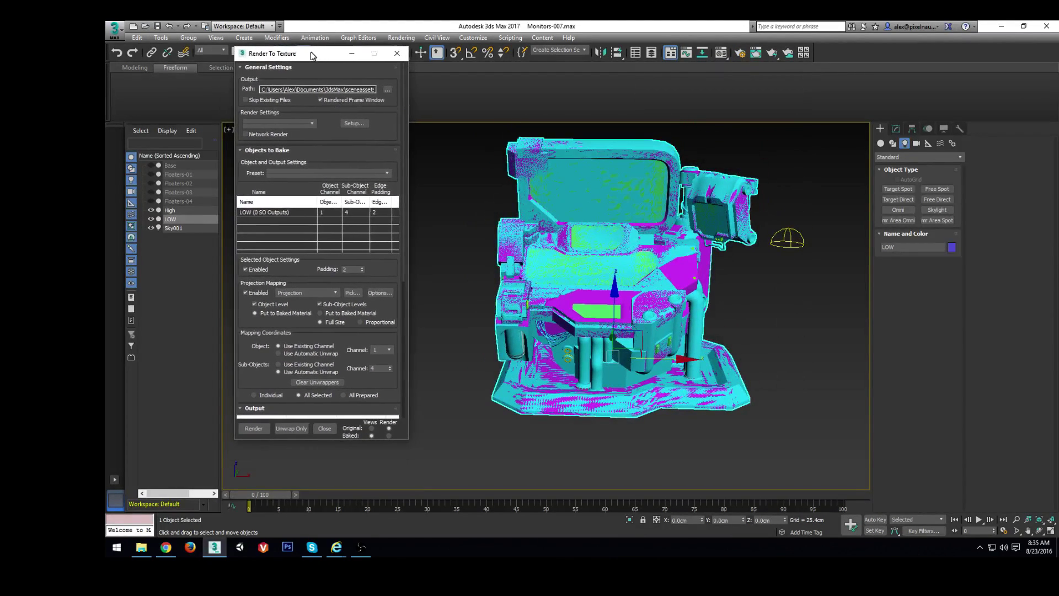
pyautogui.moveTo(404, 441); pyautogui.dragTo(402, 486)
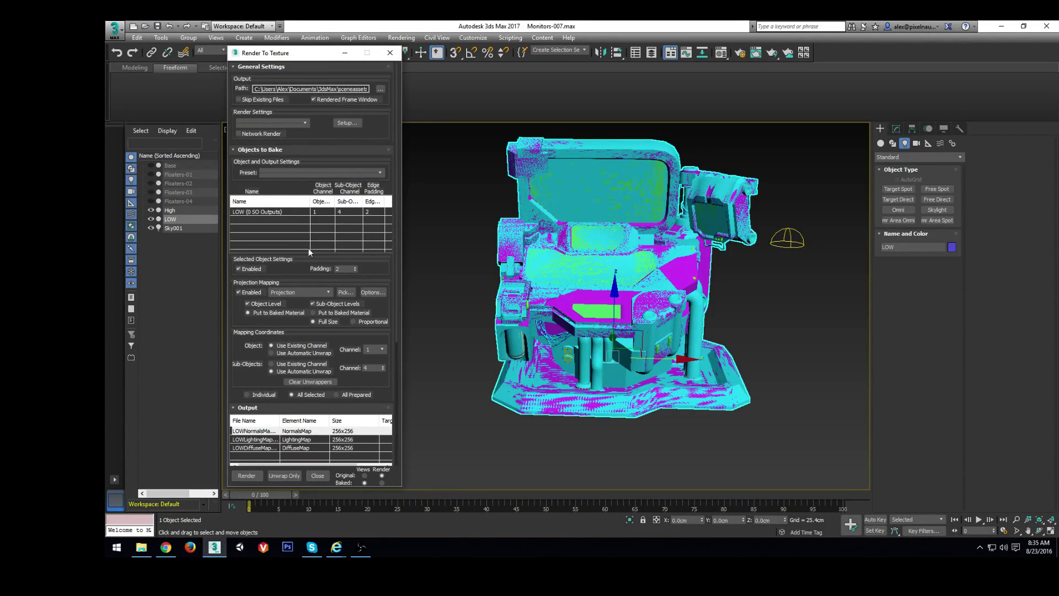
# Step: Review the projection options of the LOW object, including method, resolve hit and normal map orientation
pyautogui.scroll(-1, 284, 347)
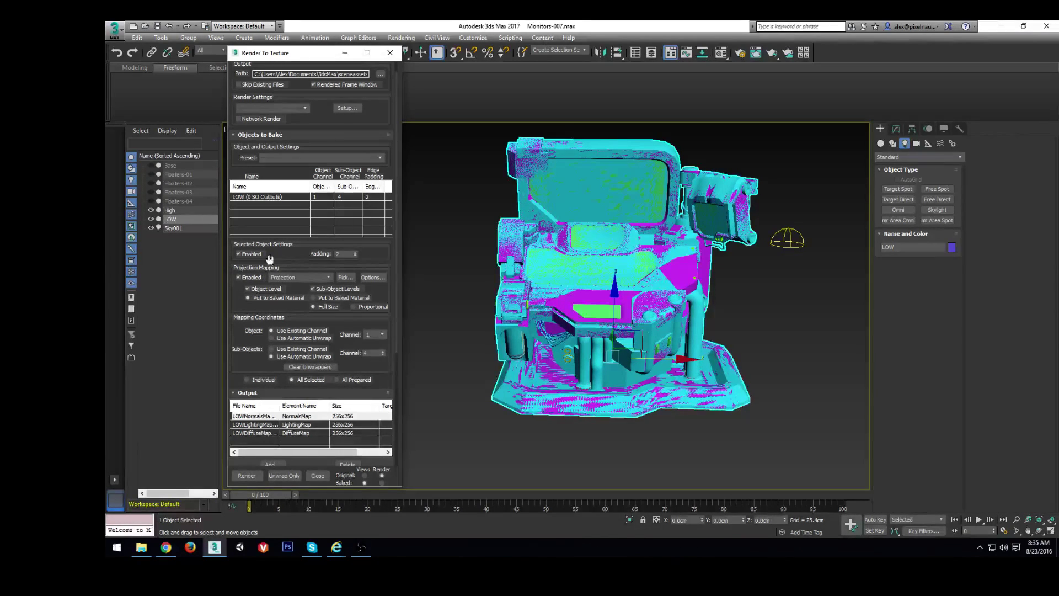
pyautogui.click(370, 278)
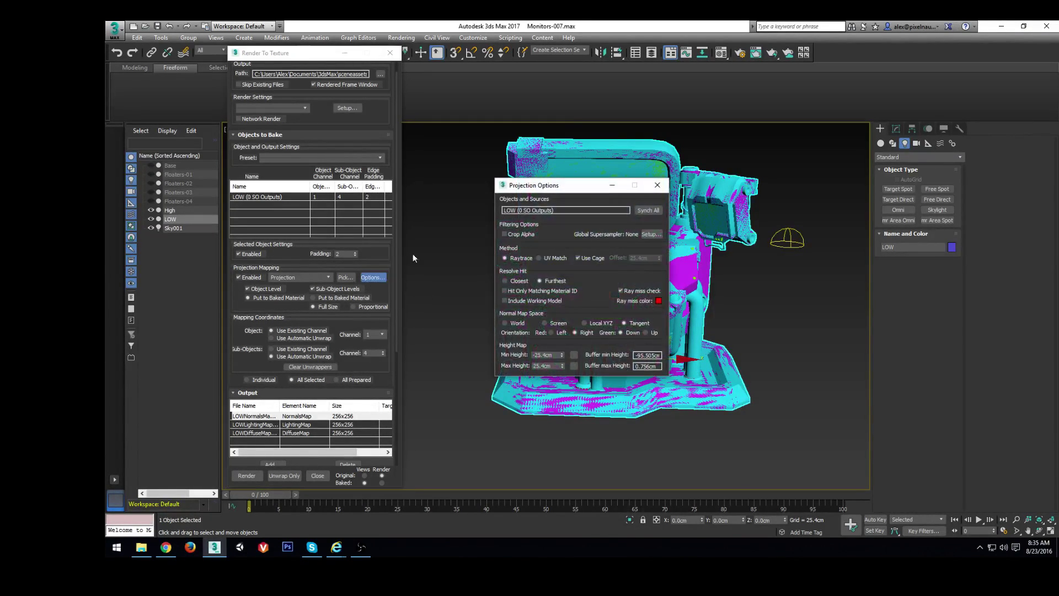
pyautogui.moveTo(547, 190); pyautogui.dragTo(336, 165)
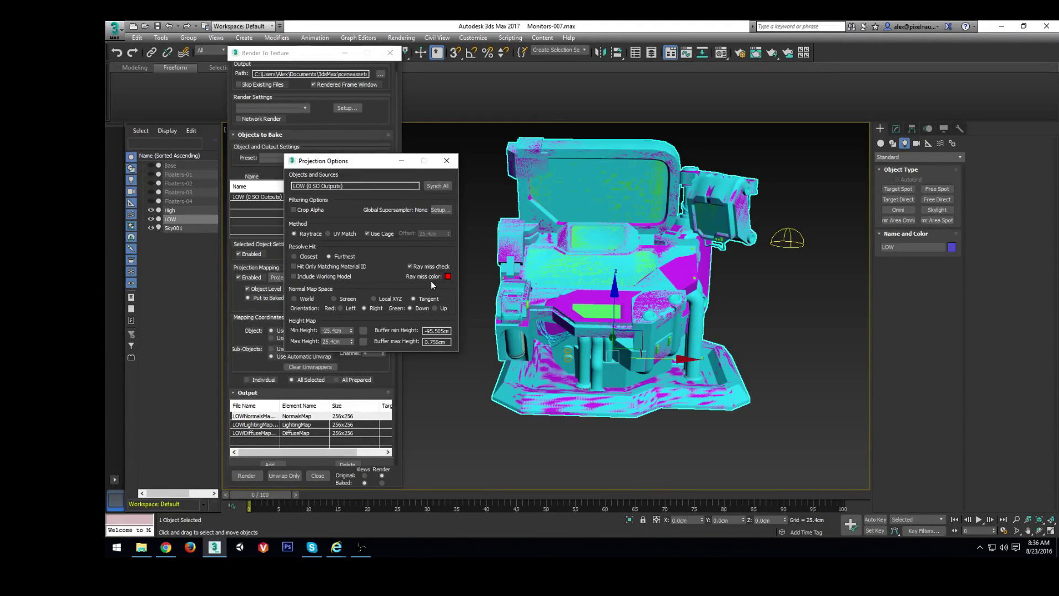
pyautogui.click(446, 162)
# Step: Delete the existing NormalsMap, LightingMap and DiffuseMap elements from the LOW object's bake output list
pyautogui.scroll(-5, 241, 339)
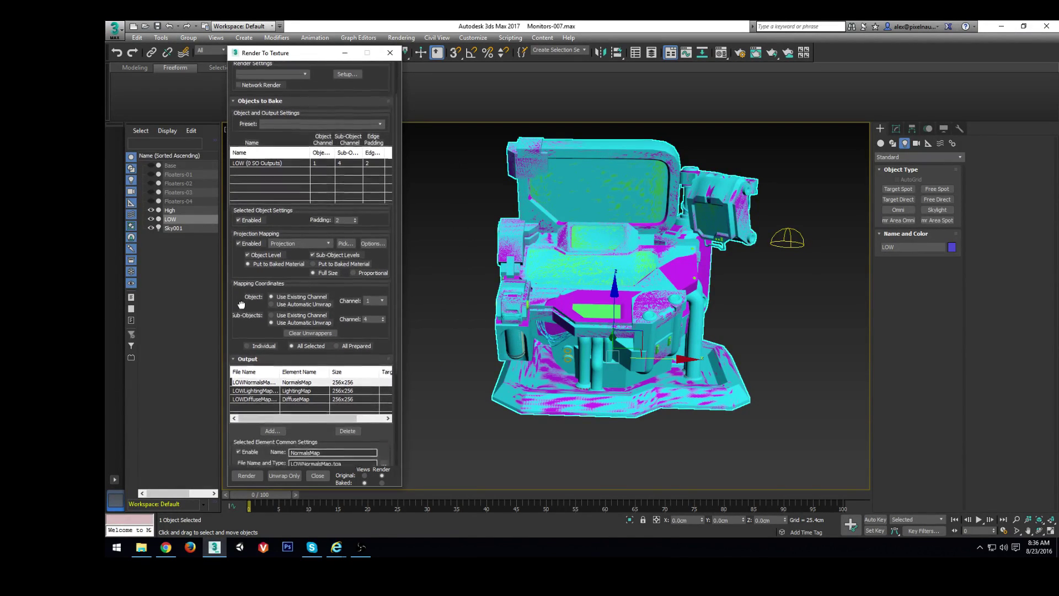
pyautogui.click(347, 348)
pyautogui.click(326, 307)
pyautogui.click(347, 348)
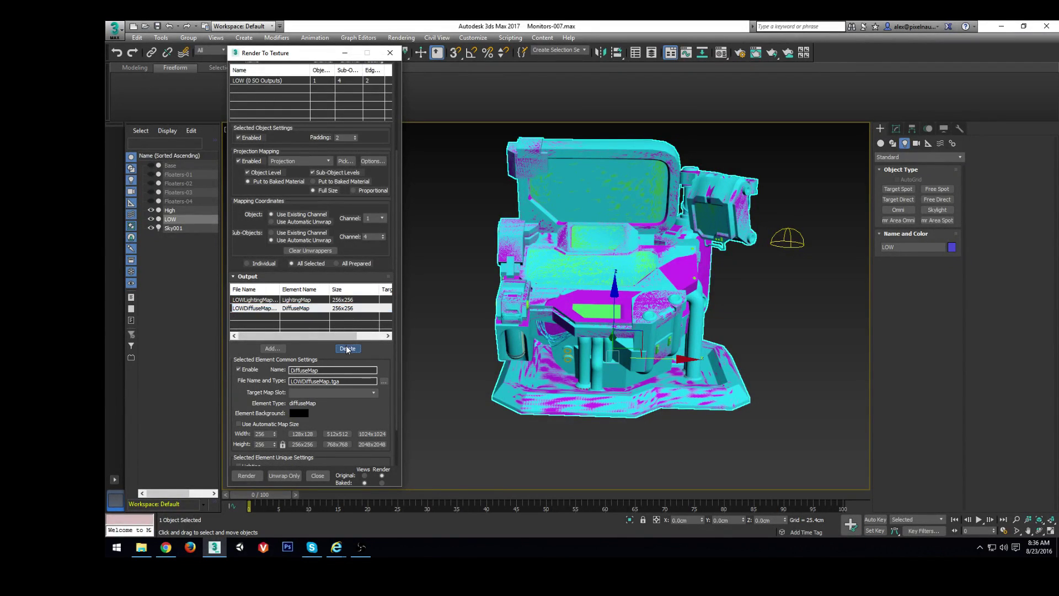
pyautogui.click(320, 301)
pyautogui.click(347, 348)
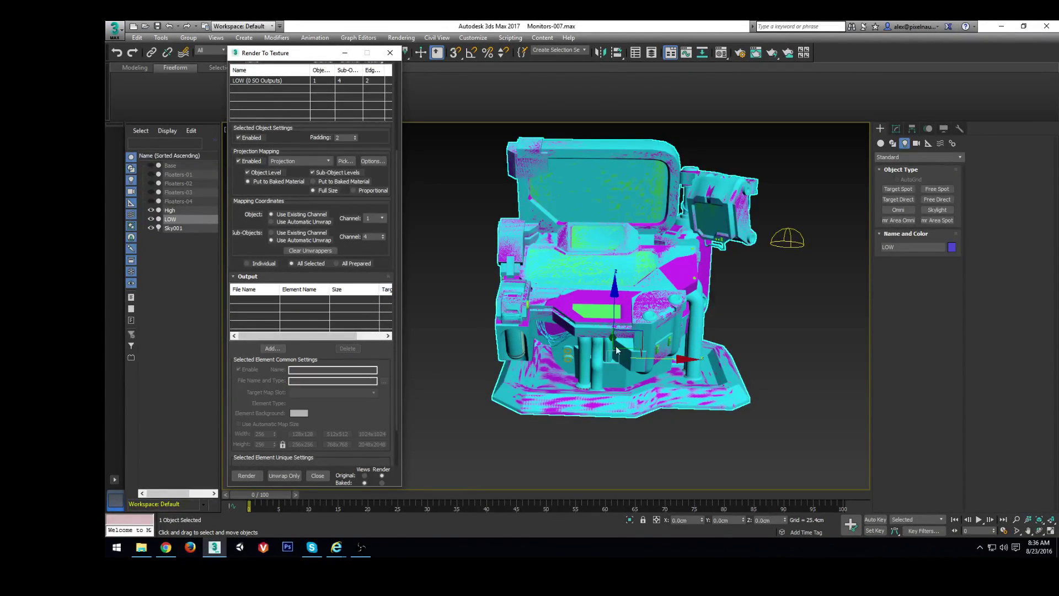
# Step: Add DiffuseMap, LightingMap and NormalsMap as texture elements to the LOW object's bake output
pyautogui.keyDown('alt'); pyautogui.moveTo(564, 340); pyautogui.dragTo(557, 223, button='middle'); pyautogui.keyUp('alt')
pyautogui.click(265, 331)
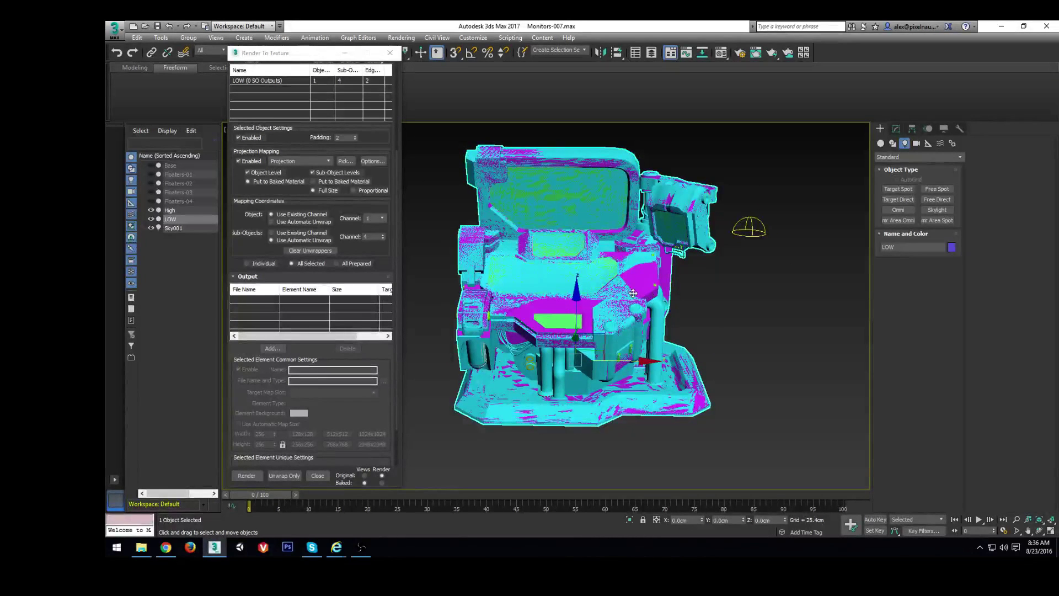
pyautogui.click(271, 348)
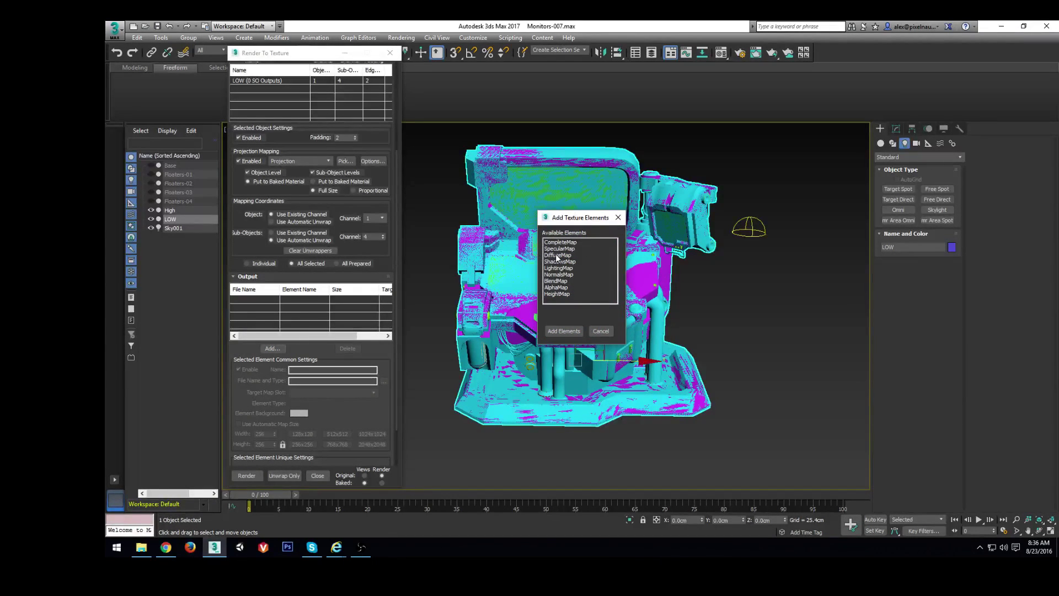
pyautogui.doubleClick(555, 255)
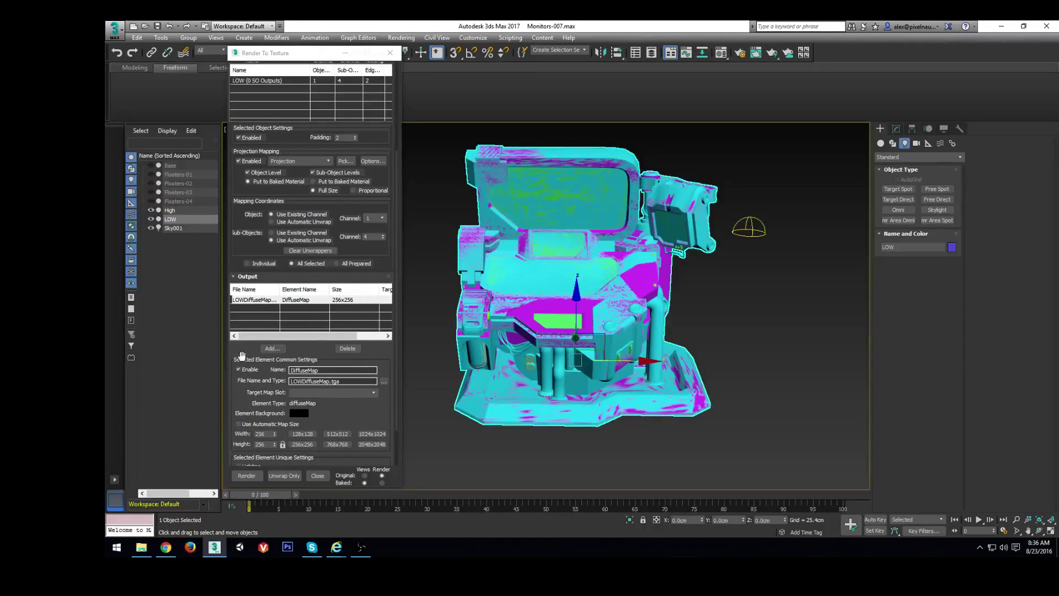
pyautogui.click(271, 348)
pyautogui.click(558, 268)
pyautogui.click(564, 331)
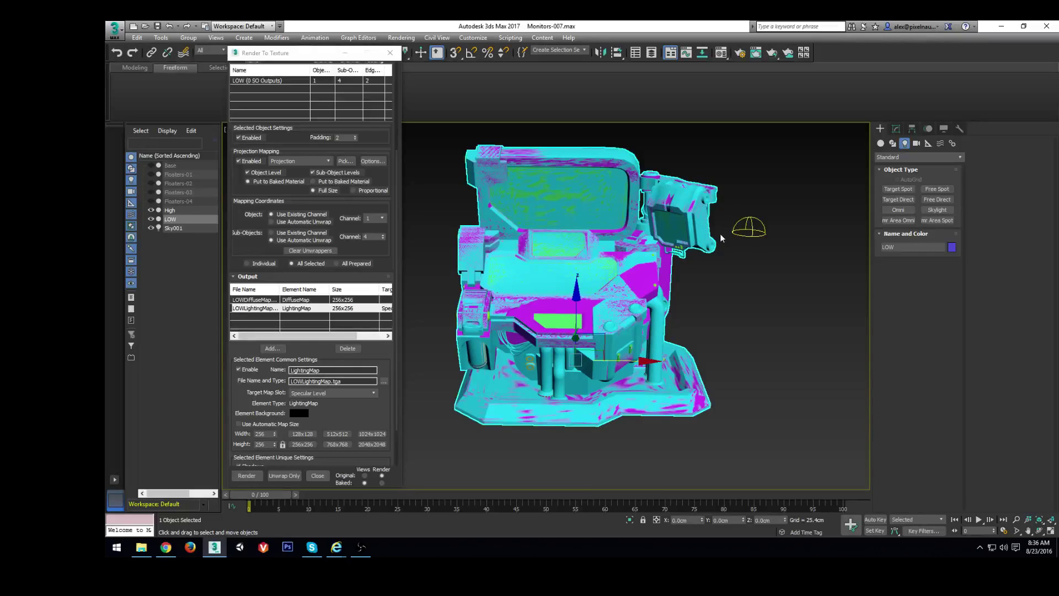
pyautogui.click(272, 348)
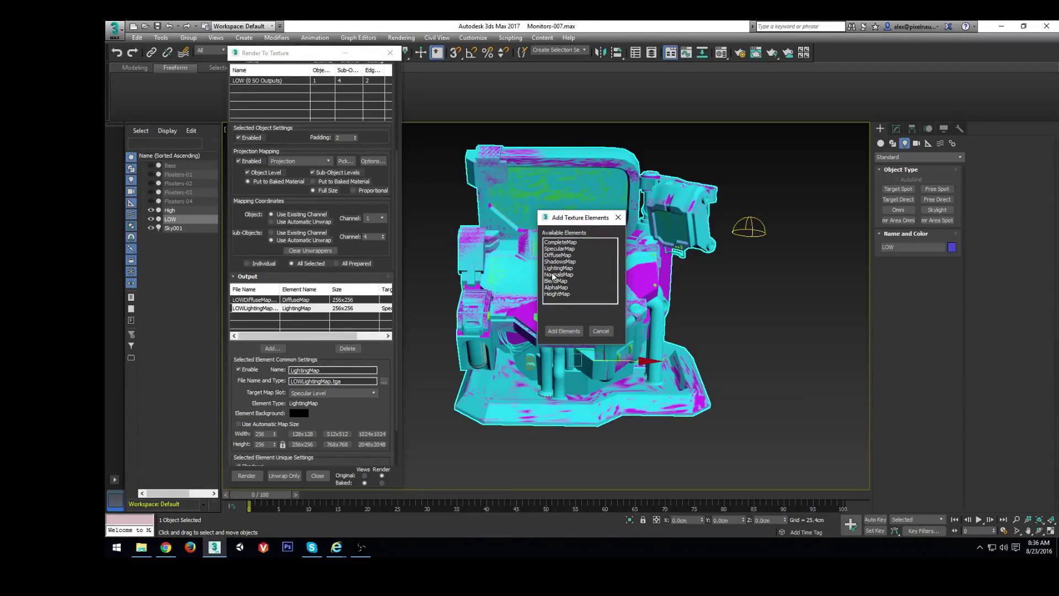
pyautogui.doubleClick(554, 274)
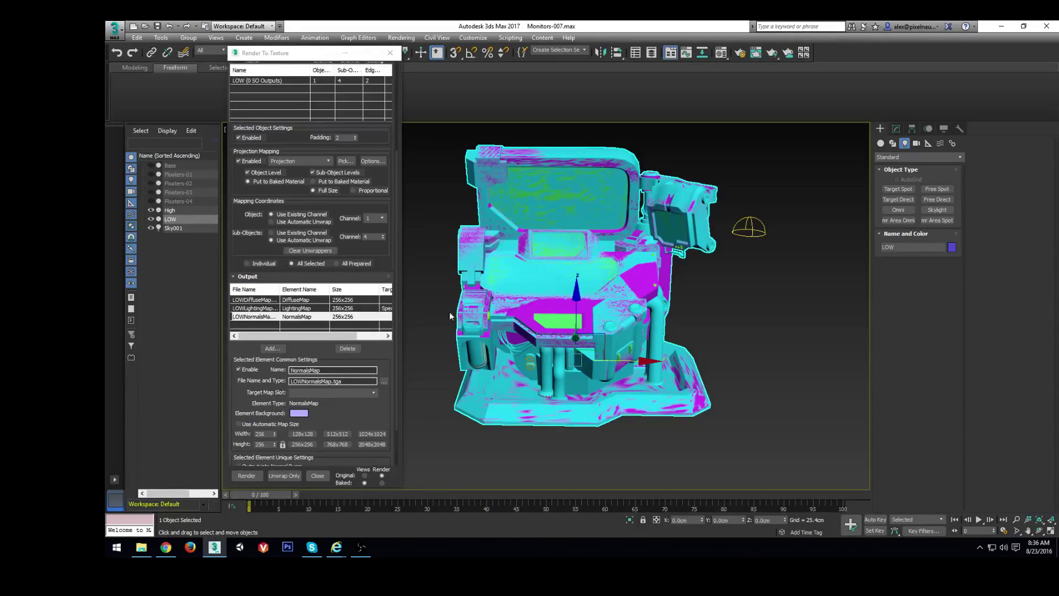
# Step: Set the map size of the DiffuseMap, LightingMap and NormalsMap output elements to 512x512
pyautogui.click(314, 302)
pyautogui.click(304, 310)
pyautogui.click(304, 319)
pyautogui.click(302, 301)
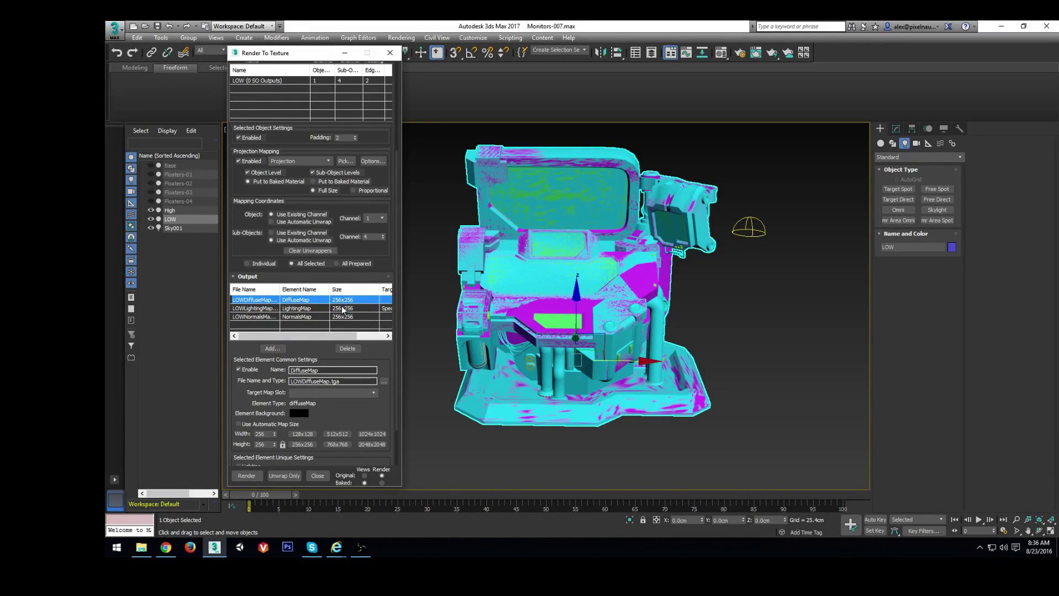
pyautogui.click(329, 436)
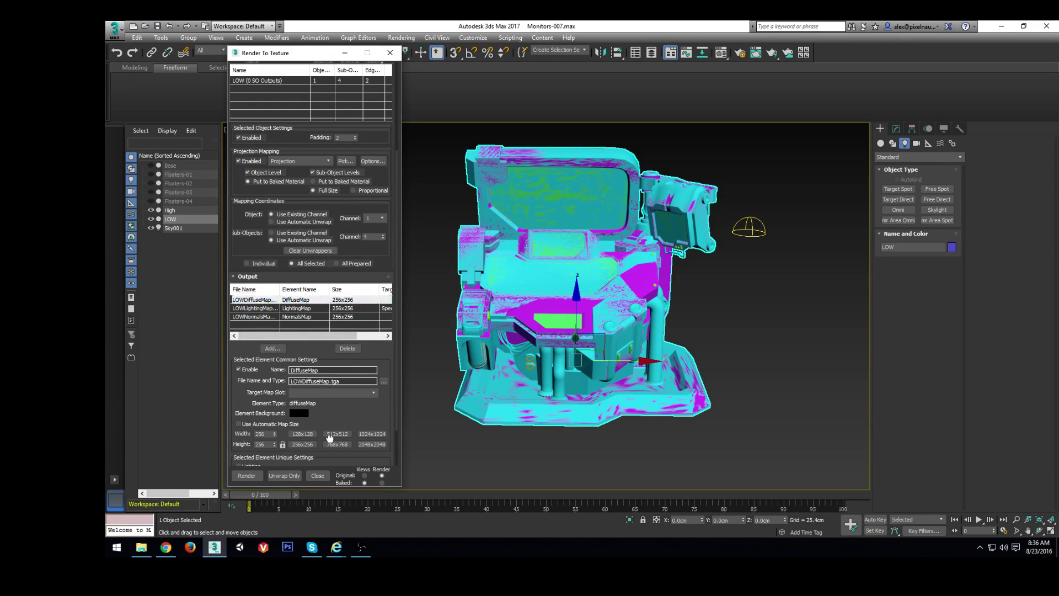
pyautogui.click(337, 434)
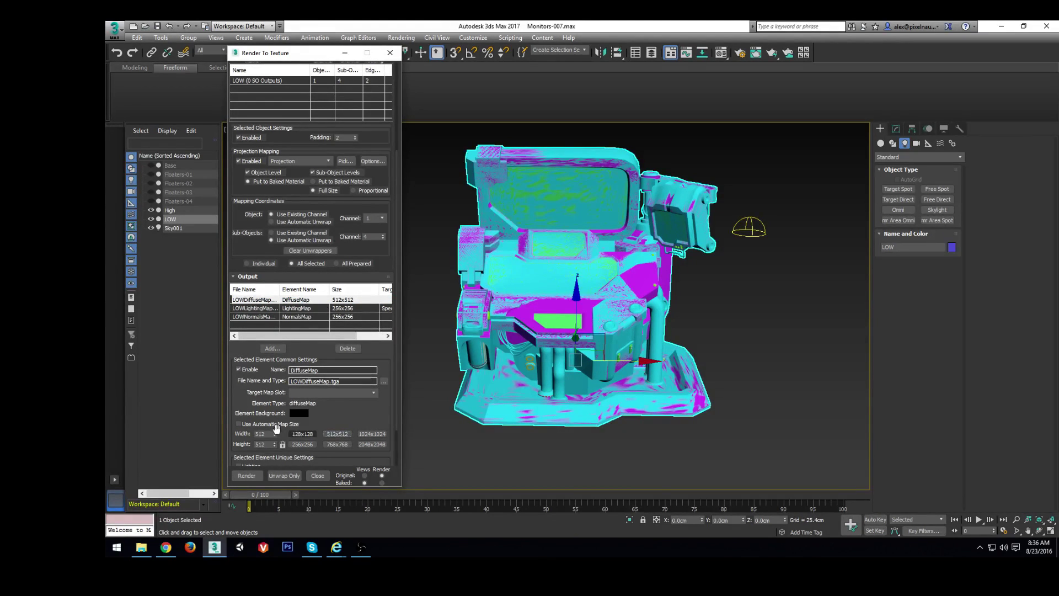
pyautogui.click(351, 307)
pyautogui.click(337, 434)
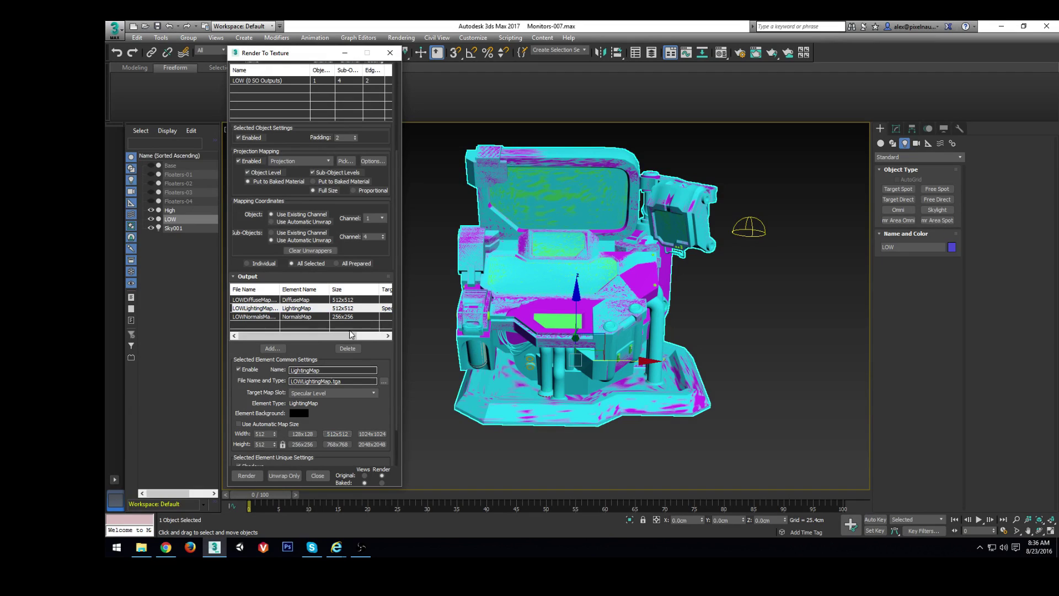
pyautogui.click(348, 315)
pyautogui.click(337, 434)
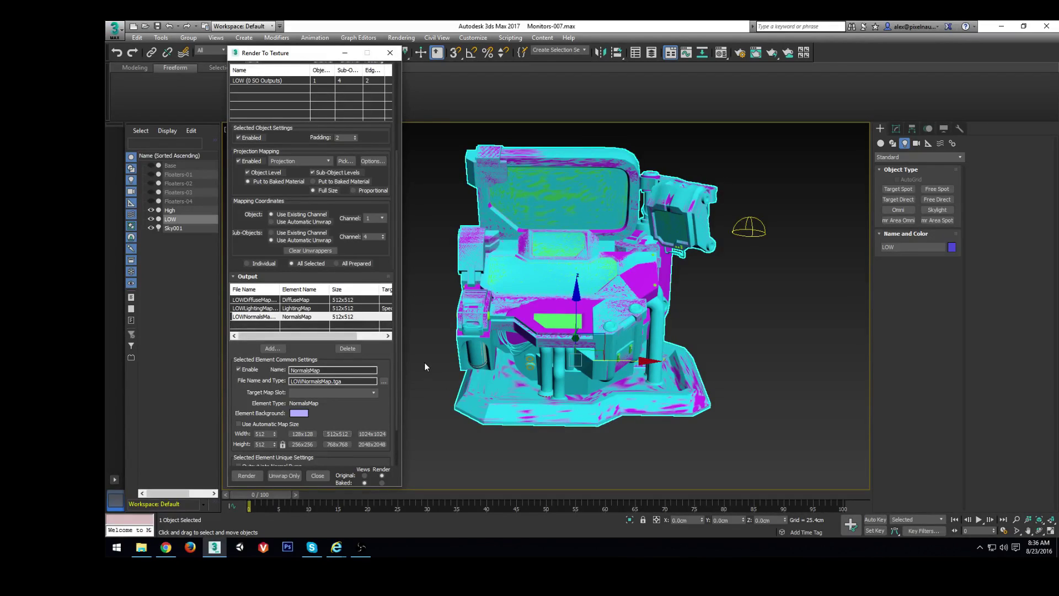
# Step: Inspect the file name, format and save folder options of the DiffuseMap element without changing them
pyautogui.moveTo(316, 336); pyautogui.dragTo(294, 335)
pyautogui.click(312, 301)
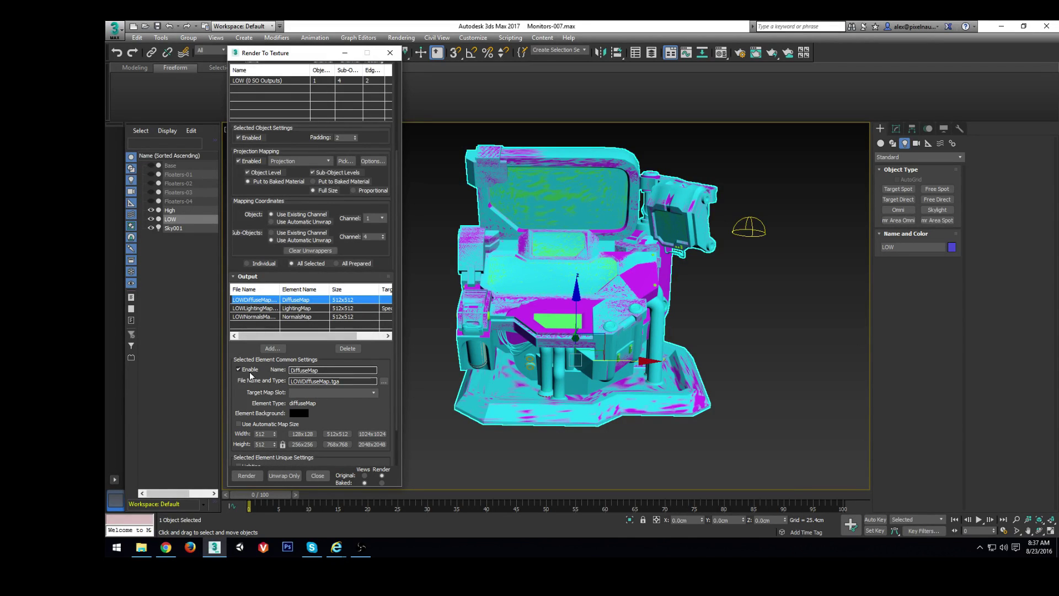
pyautogui.click(383, 381)
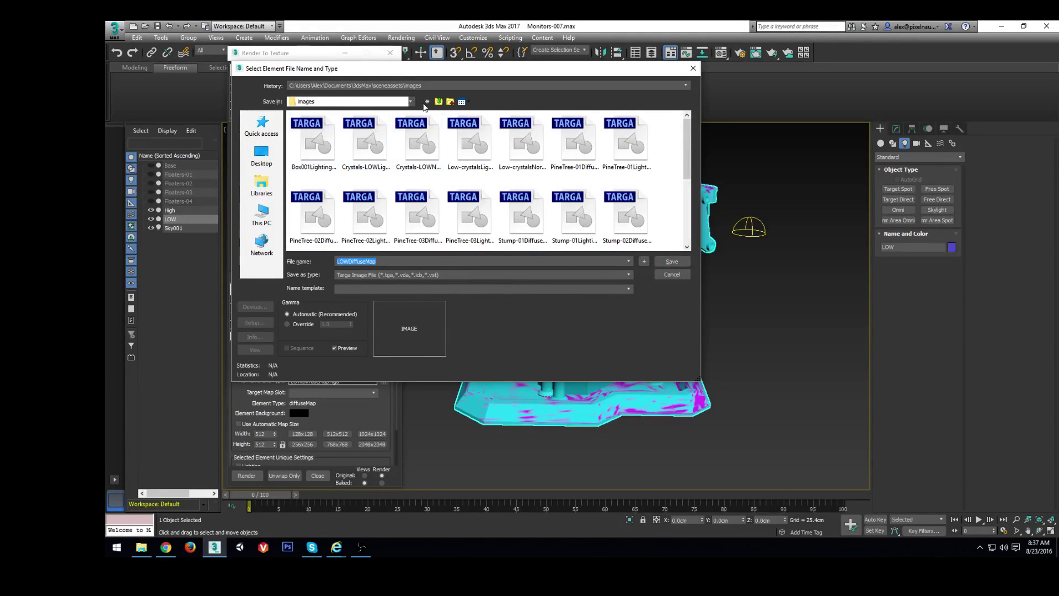
pyautogui.click(671, 274)
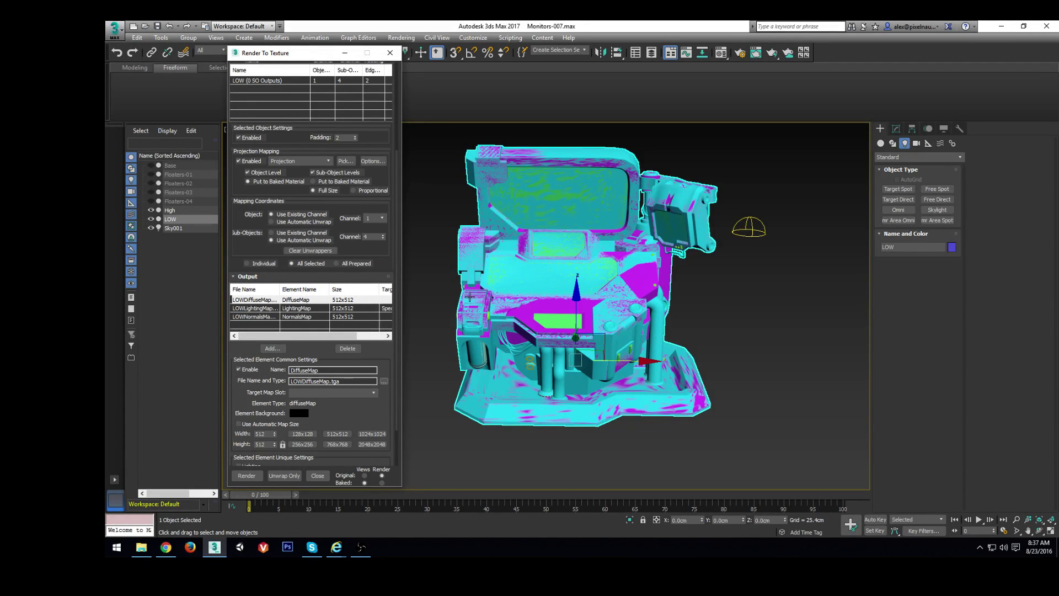
# Step: Review the unique settings and target map slots of the DiffuseMap, LightingMap and NormalsMap elements
pyautogui.moveTo(352, 415); pyautogui.dragTo(340, 357)
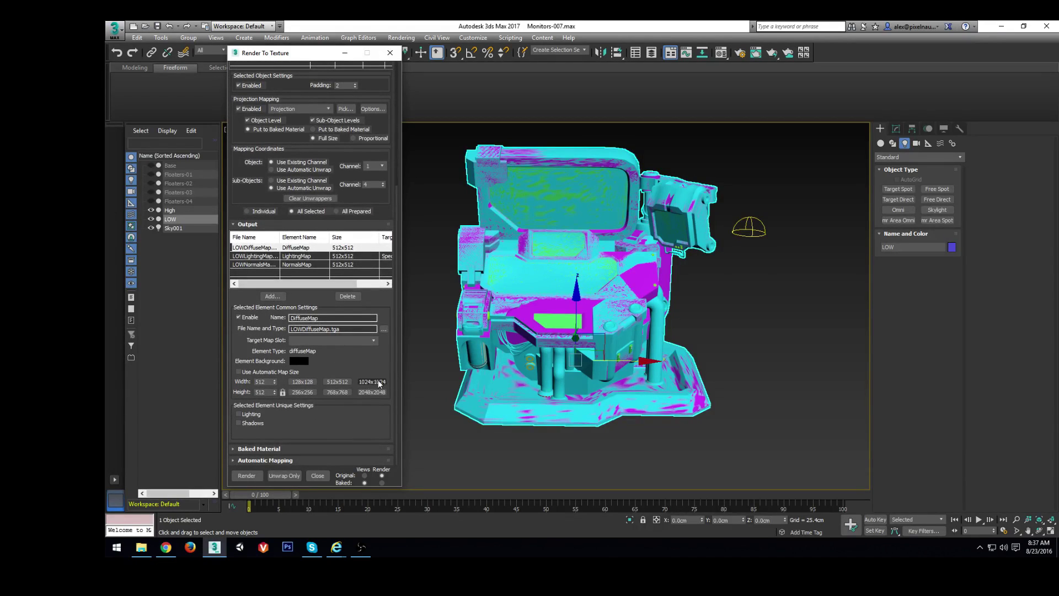
pyautogui.click(345, 257)
pyautogui.click(345, 265)
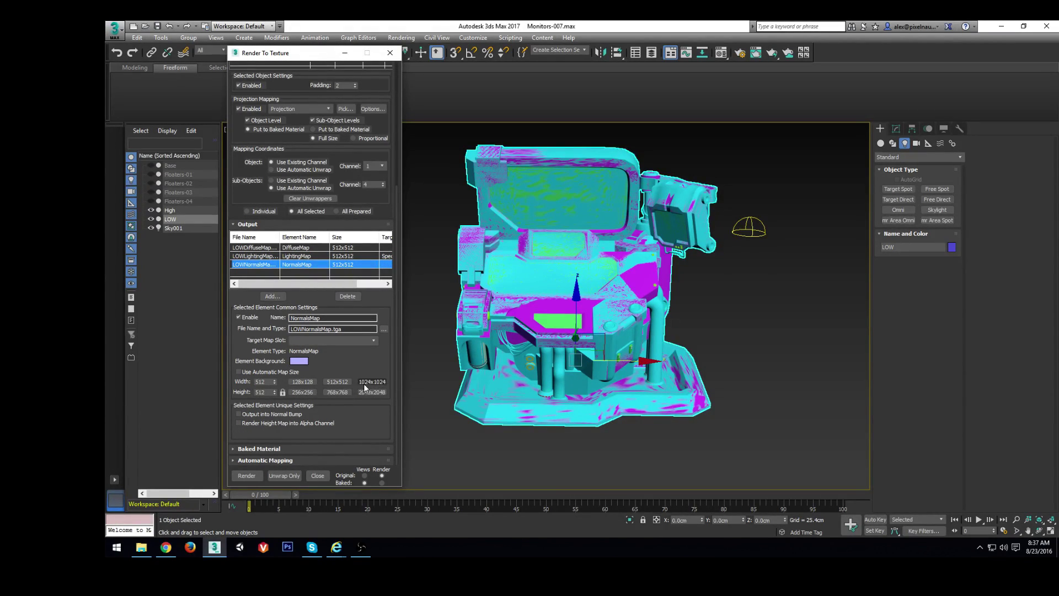
pyautogui.click(308, 249)
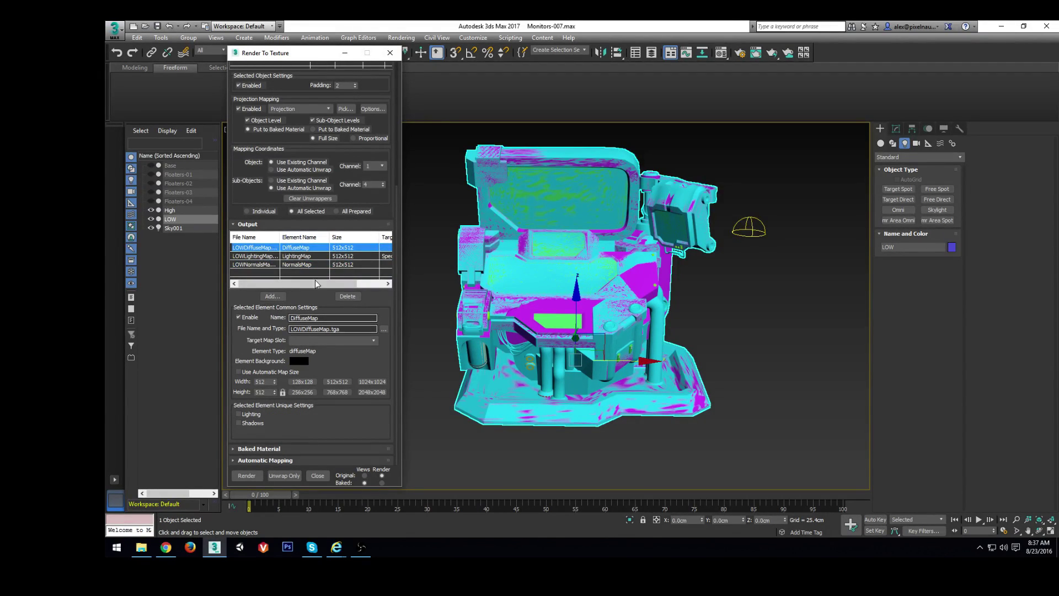
pyautogui.click(346, 257)
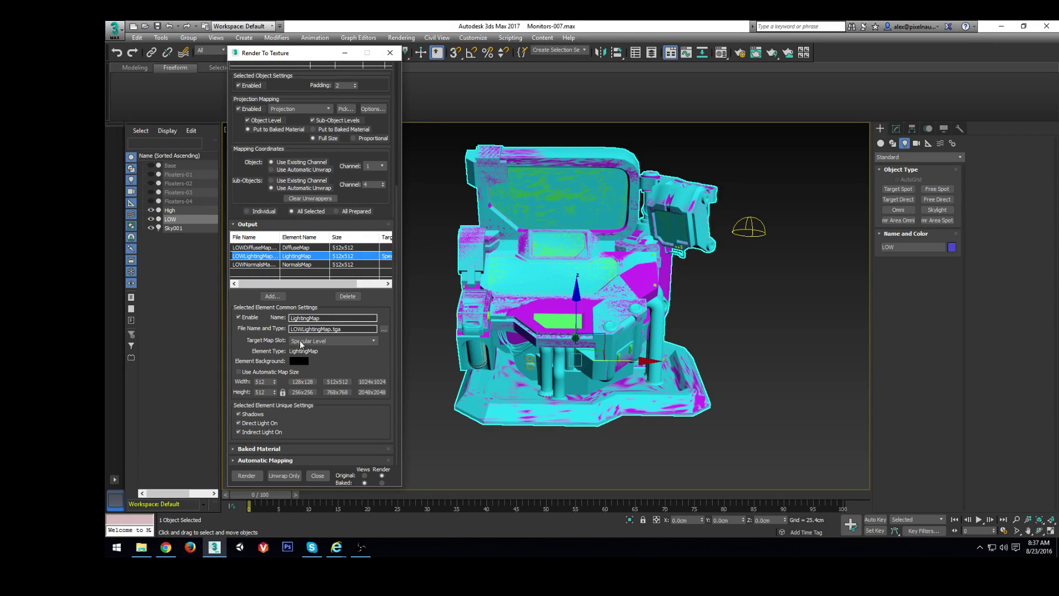
# Step: Clear the target map slot of the LightingMap output element so that it is blank
pyautogui.click(349, 341)
pyautogui.moveTo(372, 385); pyautogui.dragTo(374, 360)
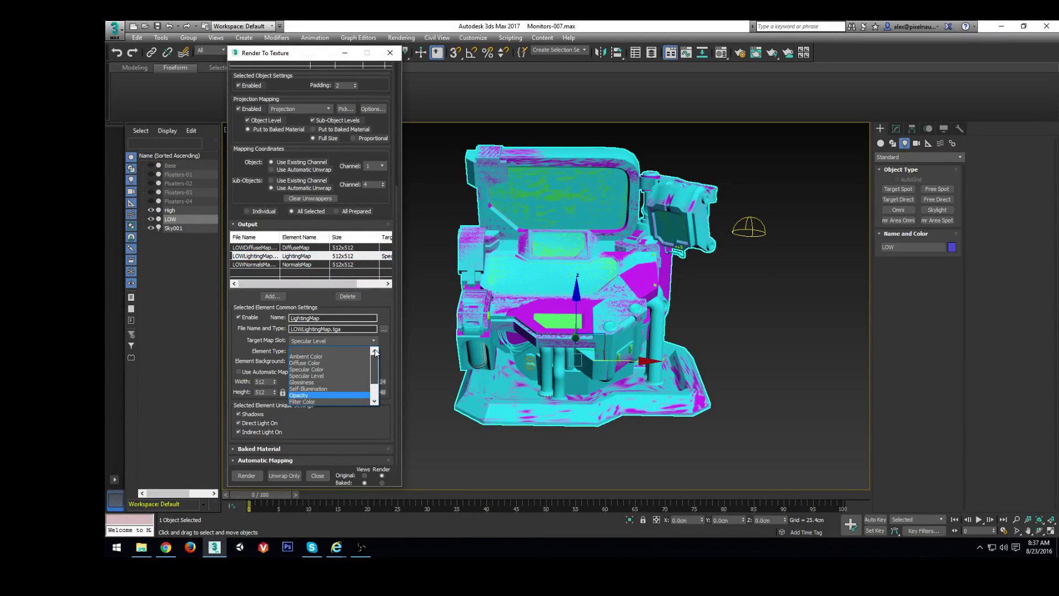
pyautogui.click(297, 350)
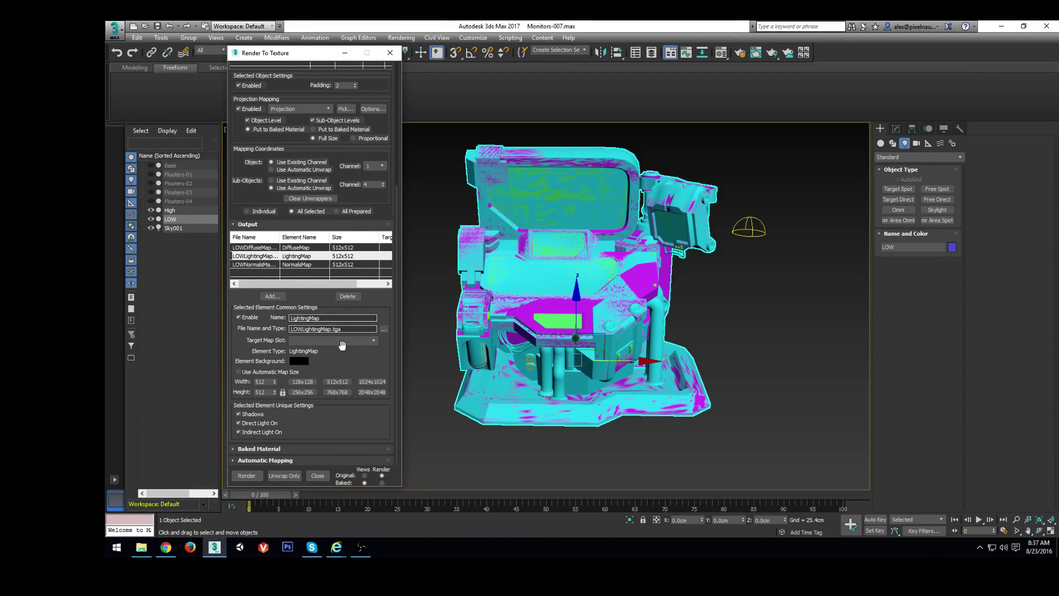
pyautogui.click(286, 284)
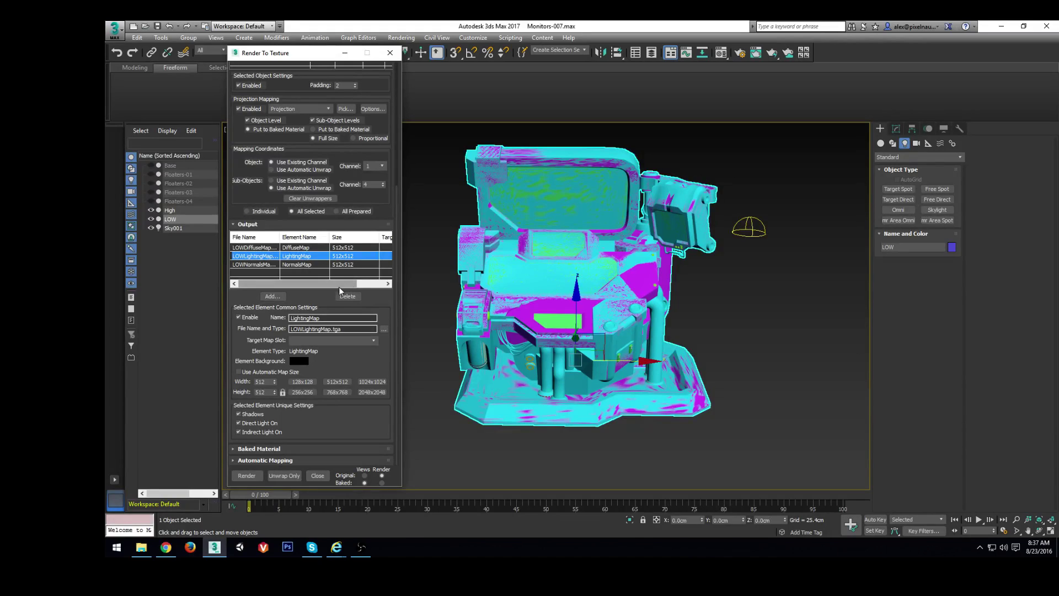
pyautogui.click(338, 361)
# Step: Start baking the DiffuseMap, LightingMap and NormalsMap textures for the LOW object, continuing without assigned target map slots
pyautogui.click(317, 248)
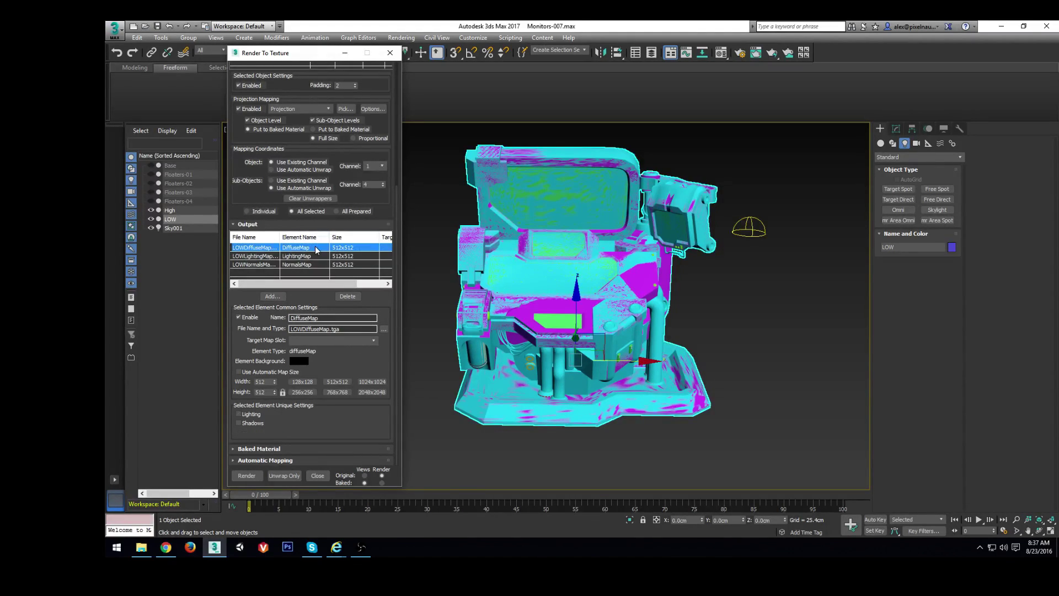
pyautogui.click(256, 475)
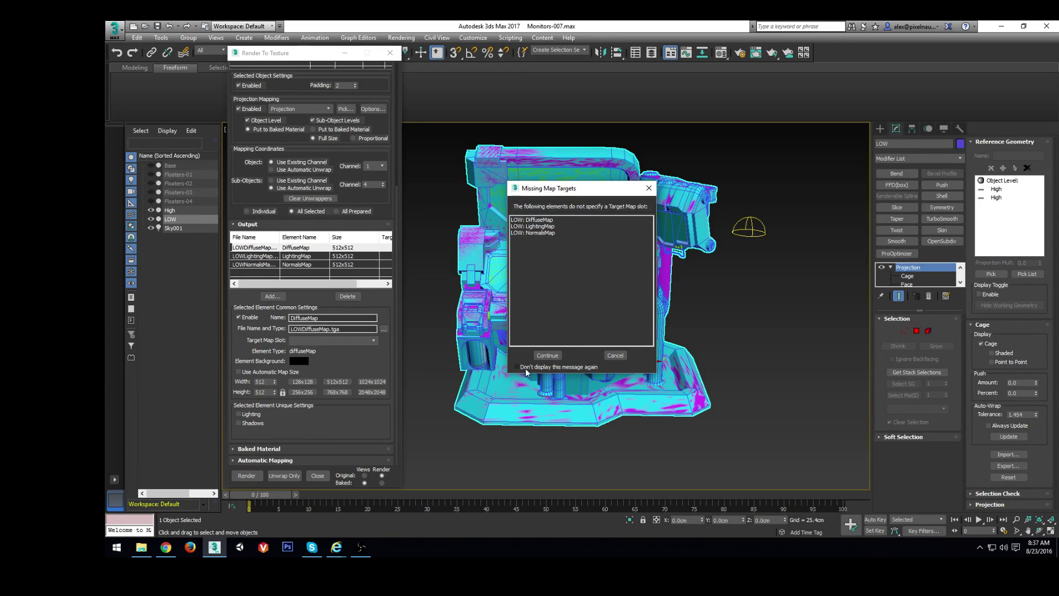
pyautogui.click(547, 355)
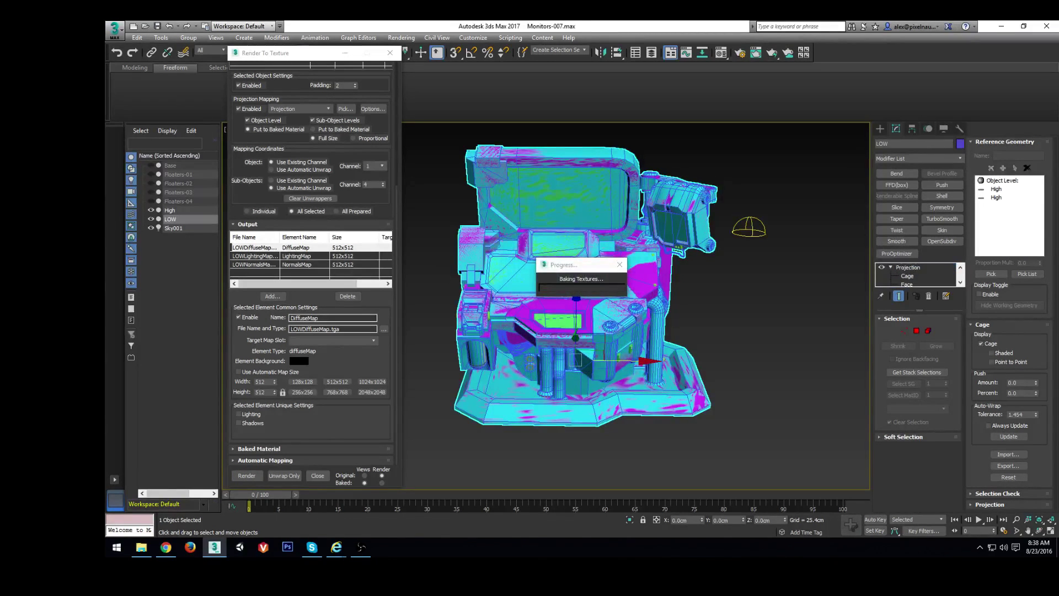